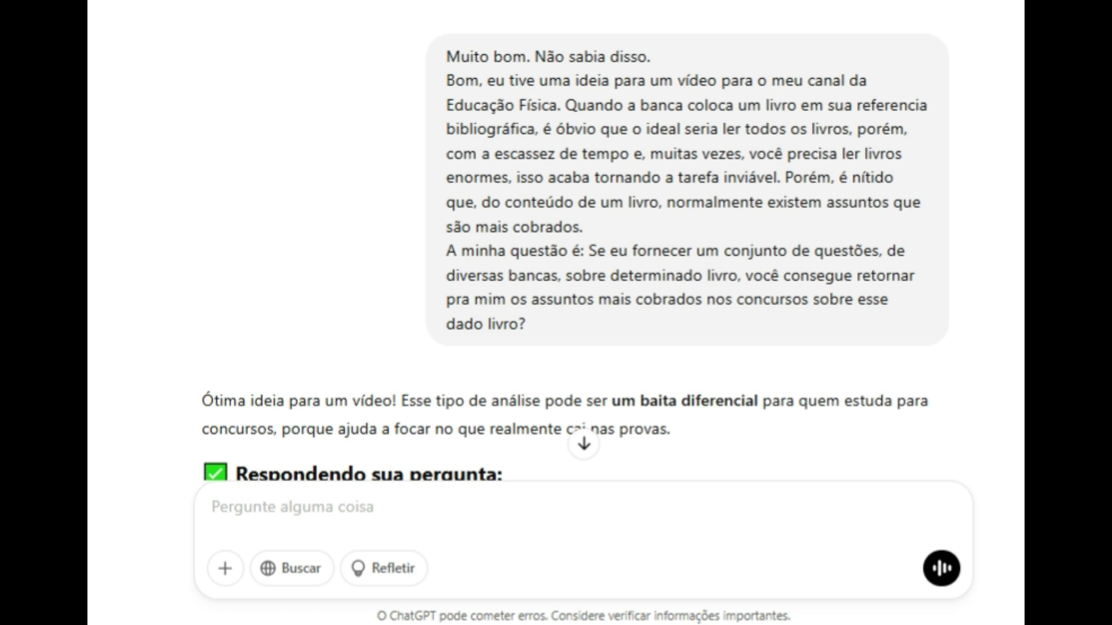
- Highlight the part of the first prompt that asks for a book's most tested topics based on questions from several exam boards
mouse_move(565, 105)
left_mouse_down()
mouse_move(636, 105)
mouse_move(684, 129)
mouse_move(800, 129)
mouse_move(799, 154)
mouse_move(881, 153)
mouse_move(897, 177)
left_mouse_up()
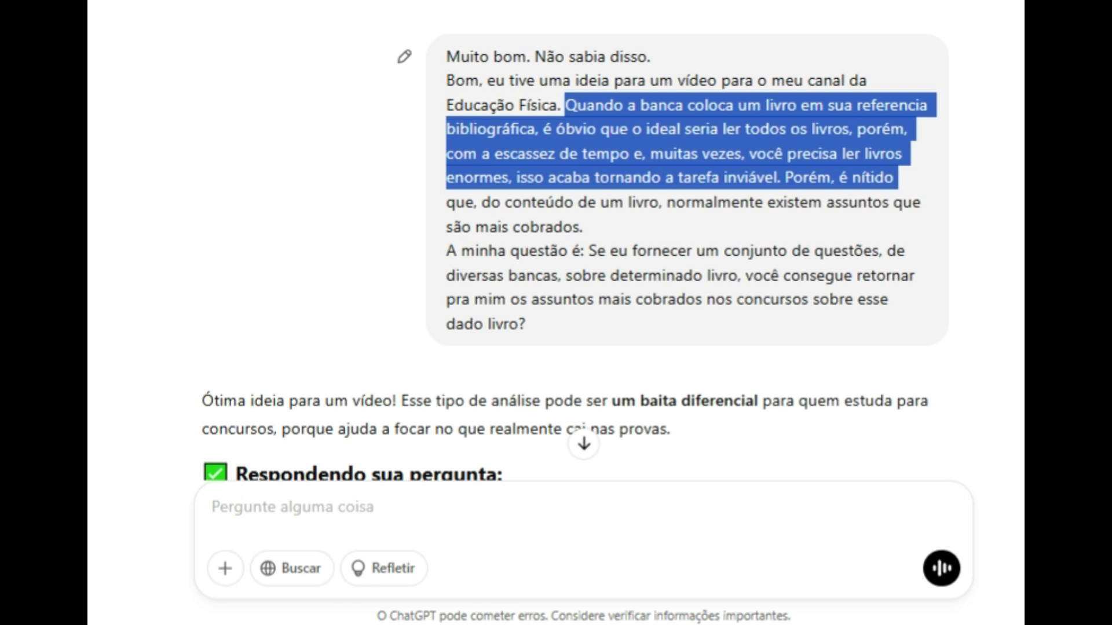
left_click_drag(898, 177, 582, 227)
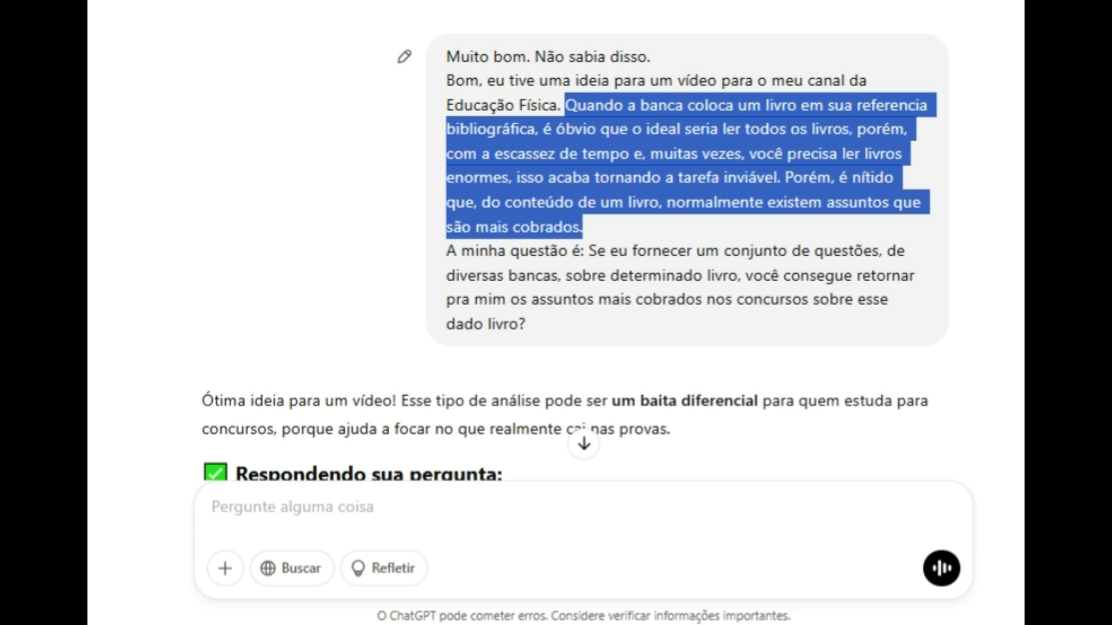
left_click_drag(582, 227, 909, 251)
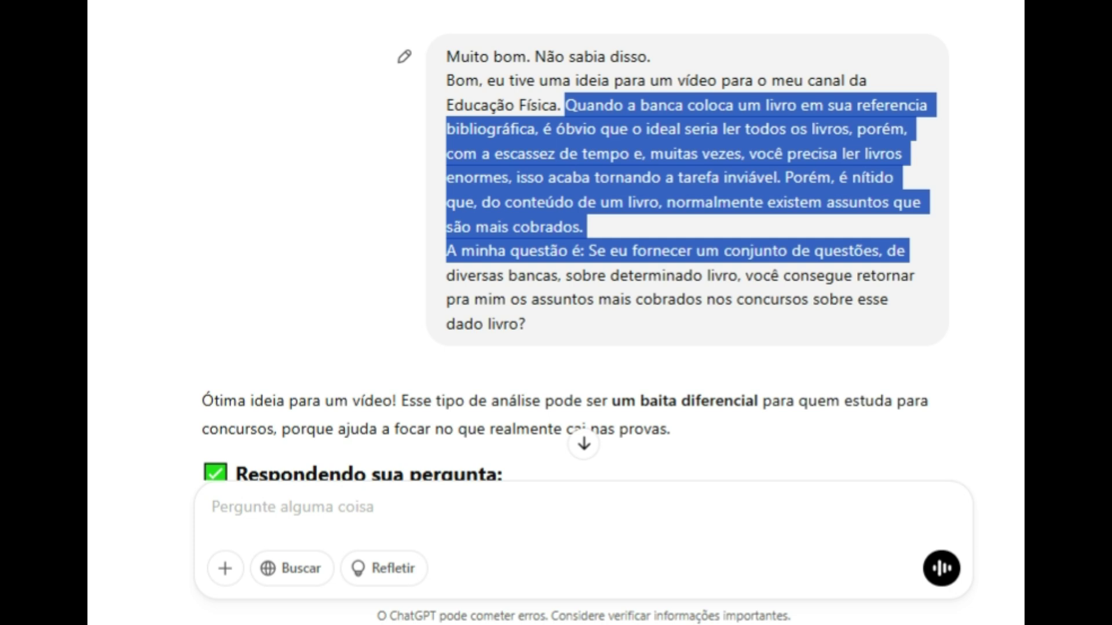
left_click_drag(909, 250, 526, 324)
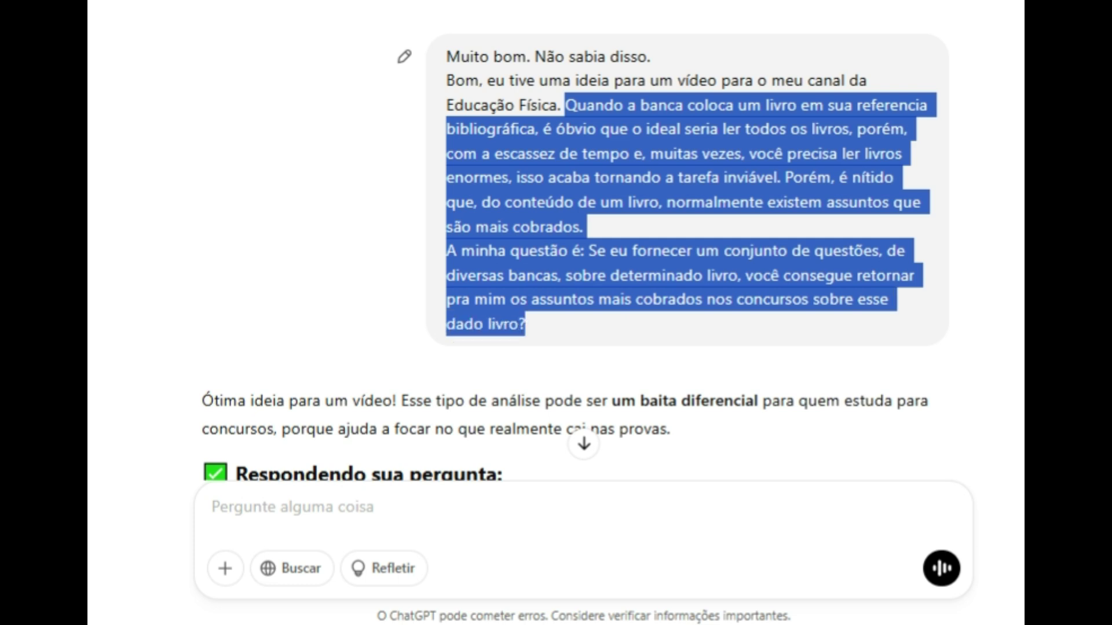
- Read the reply on analysing exam questions, highlighting "Capítulos ou temas específicos" and "Tipo de abordagem"
scroll(579, 260, "down", 5)
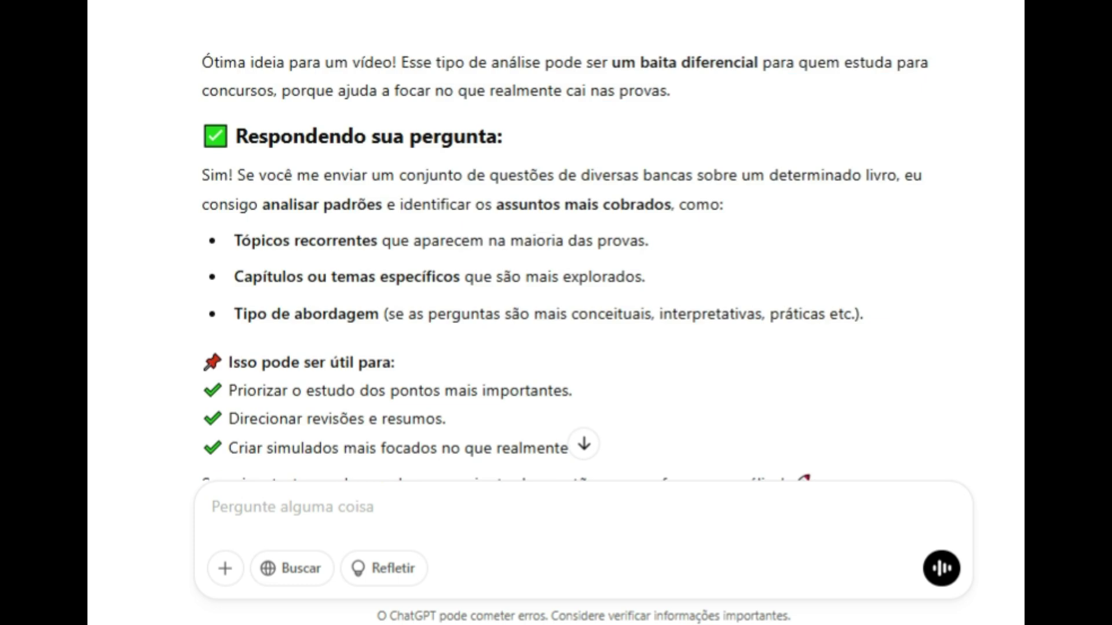
scroll(579, 260, "down", 2)
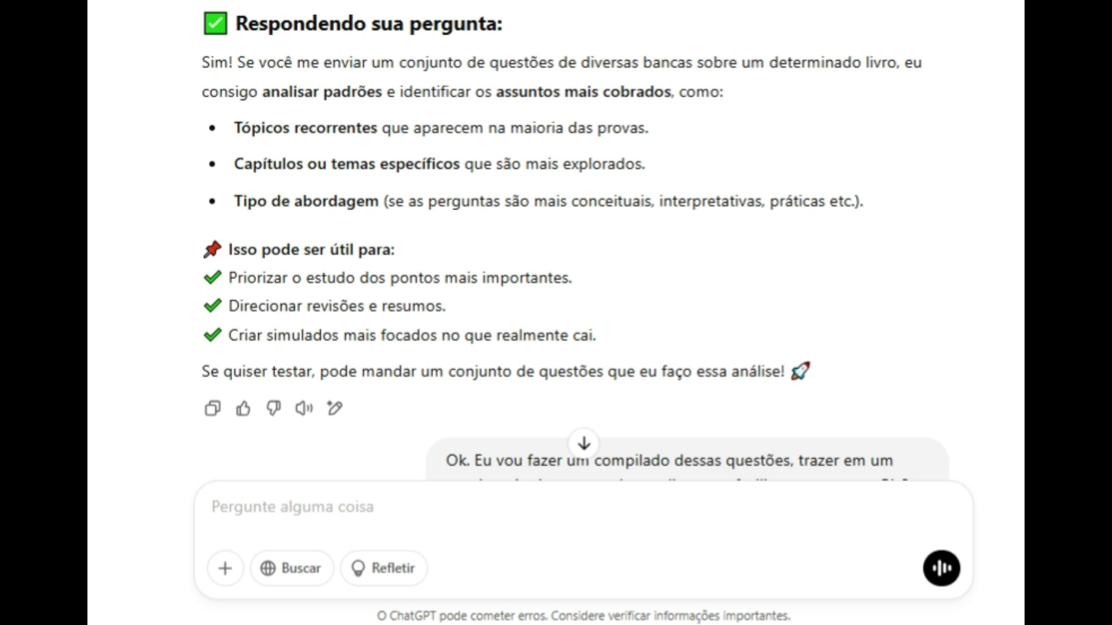
left_click_drag(234, 164, 435, 164)
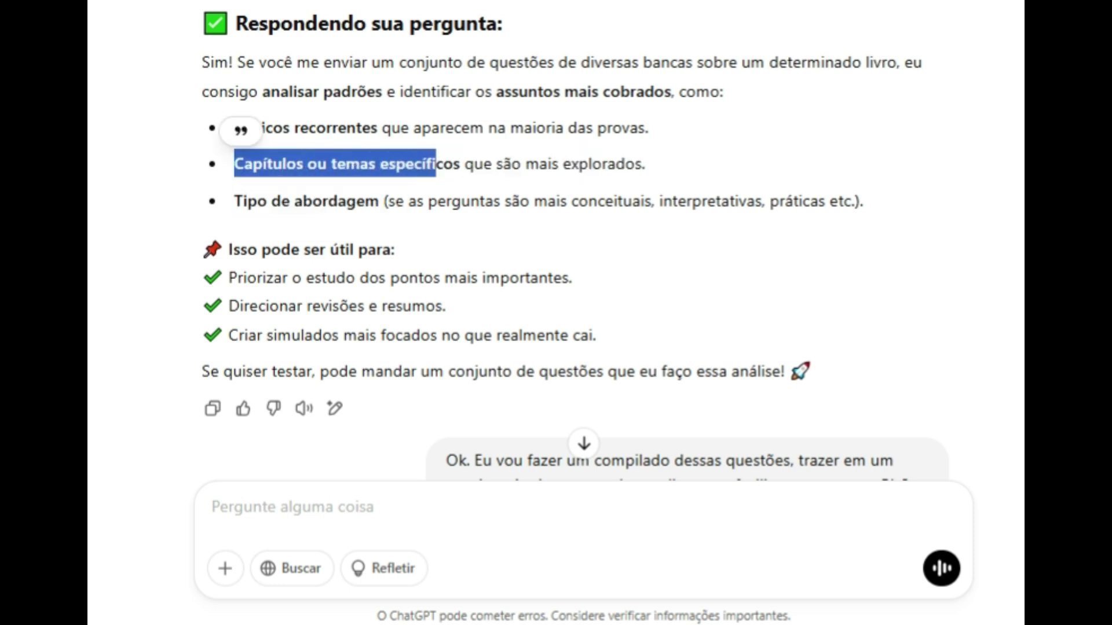
left_click_drag(234, 201, 379, 201)
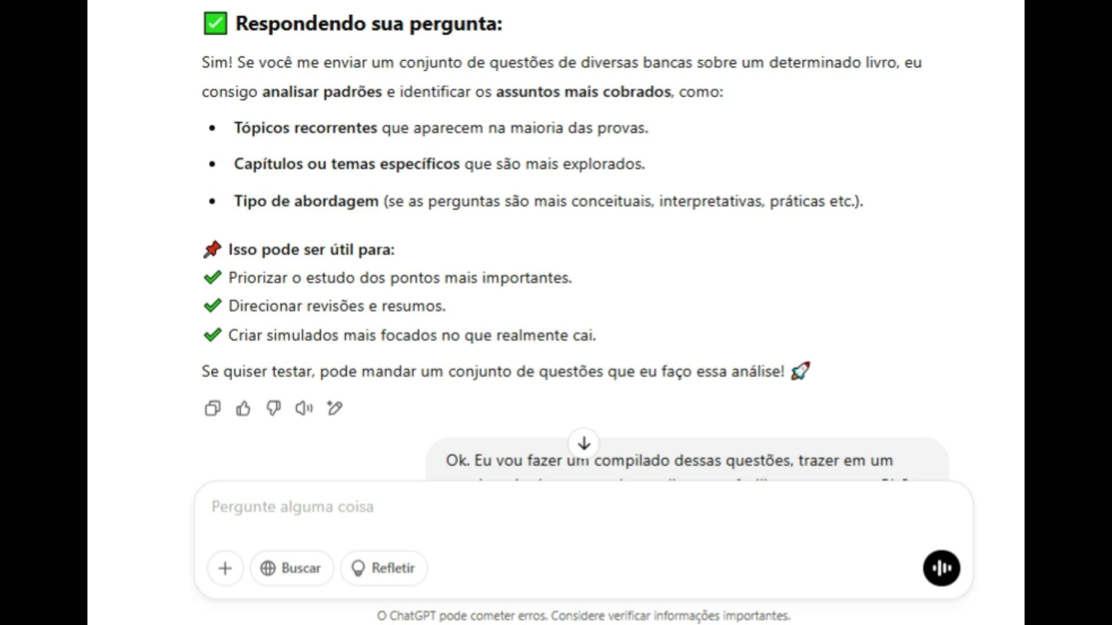
- Review the follow-up message about compiling the questions and the book in one file, highlighting its closing part, and the reply
scroll(575, 246, "down", 4)
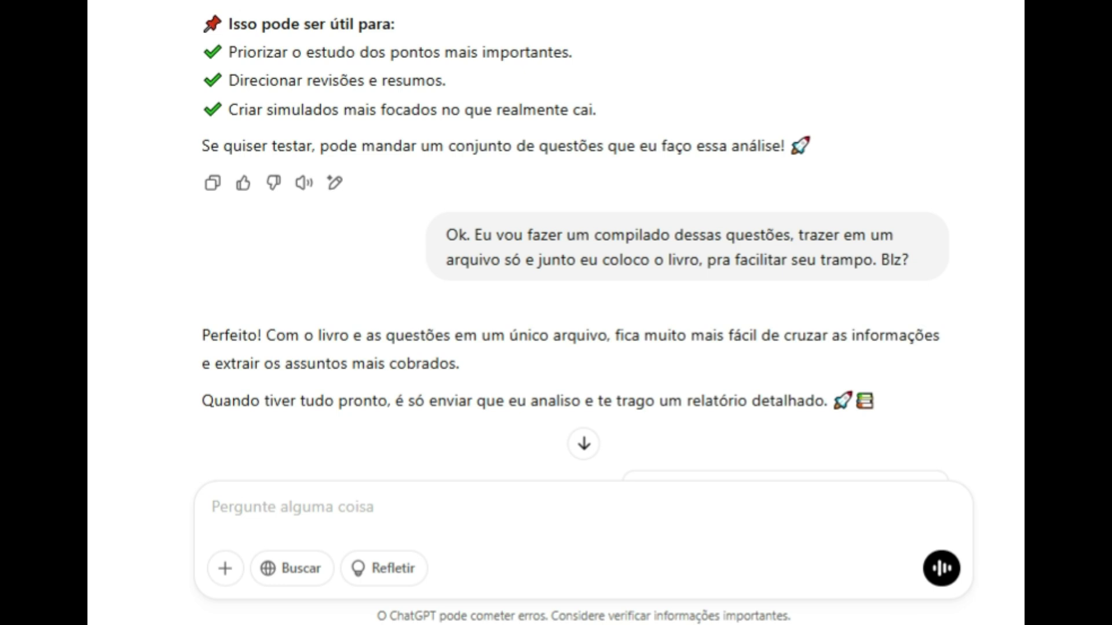
scroll(556, 243, "down", 2)
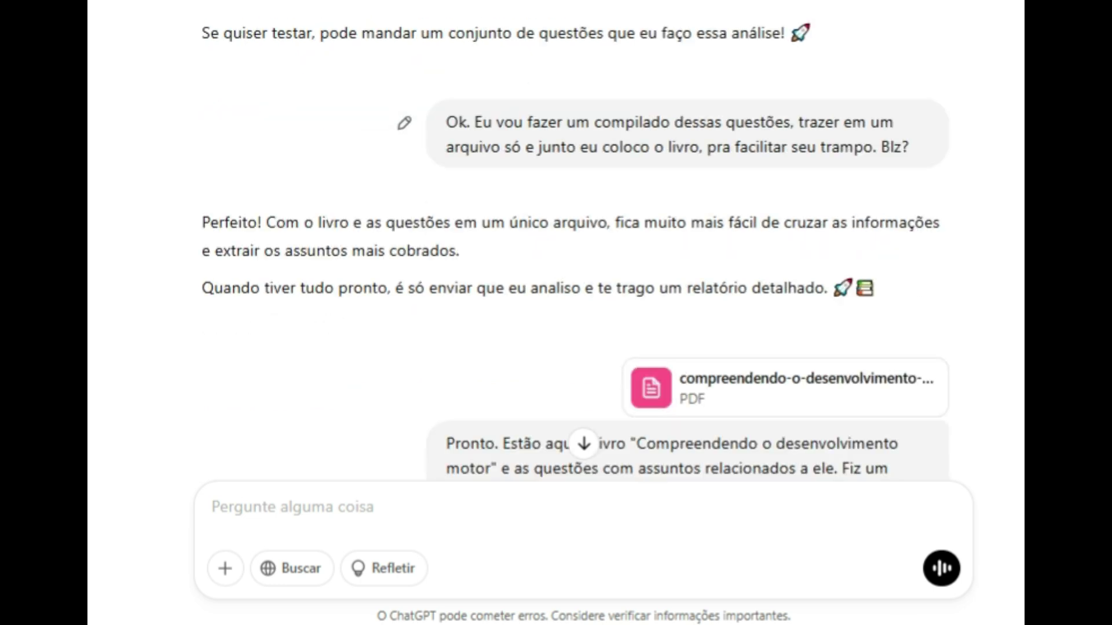
left_click_drag(803, 122, 909, 147)
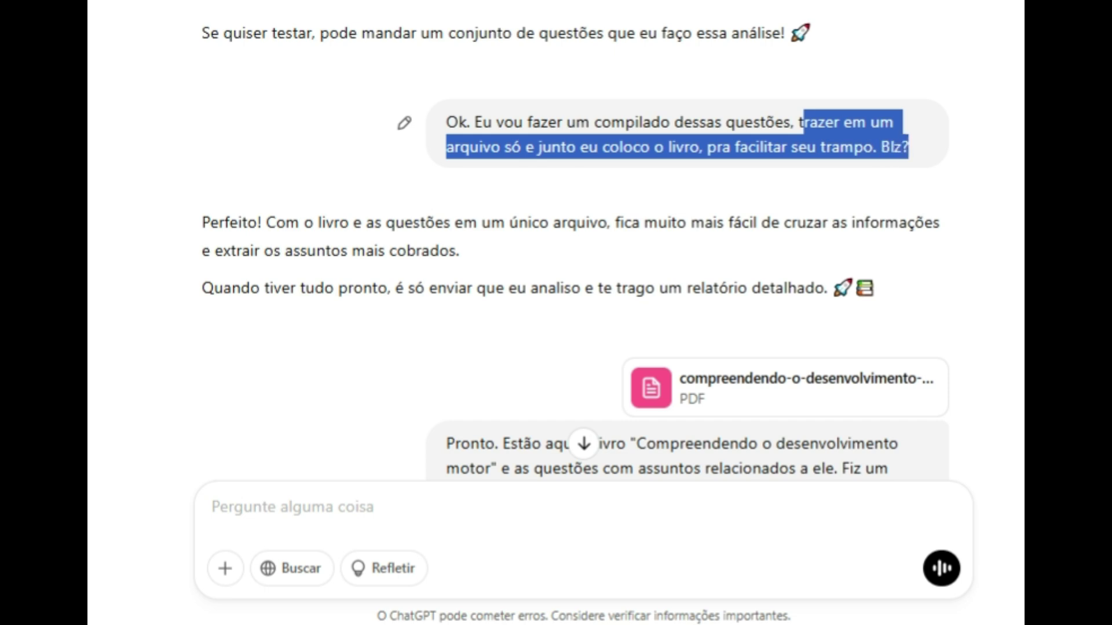
scroll(575, 246, "down", 4)
scroll(575, 246, "up", 2)
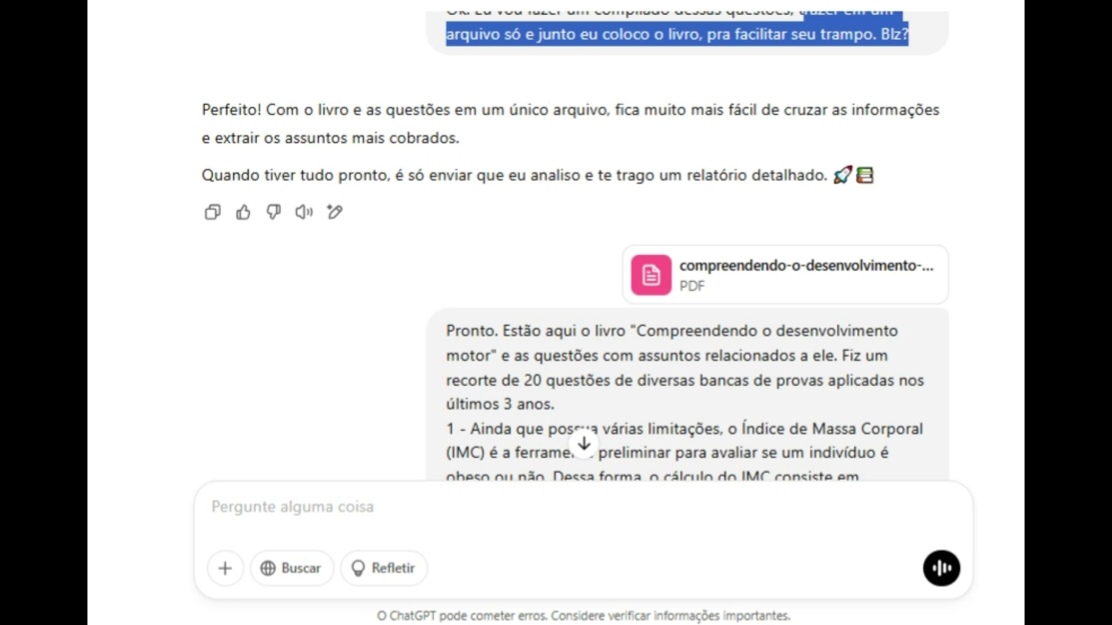
left_click(909, 147)
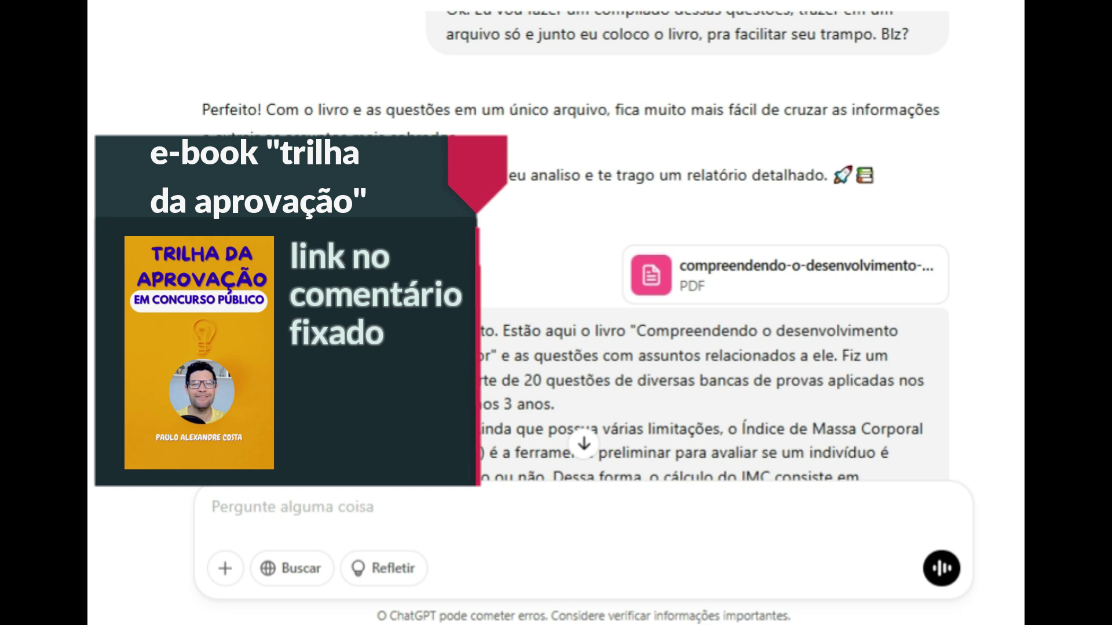
- Examine the message with the attached book PDF, from its introduction through the first exam questions
scroll(573, 261, "down", 2)
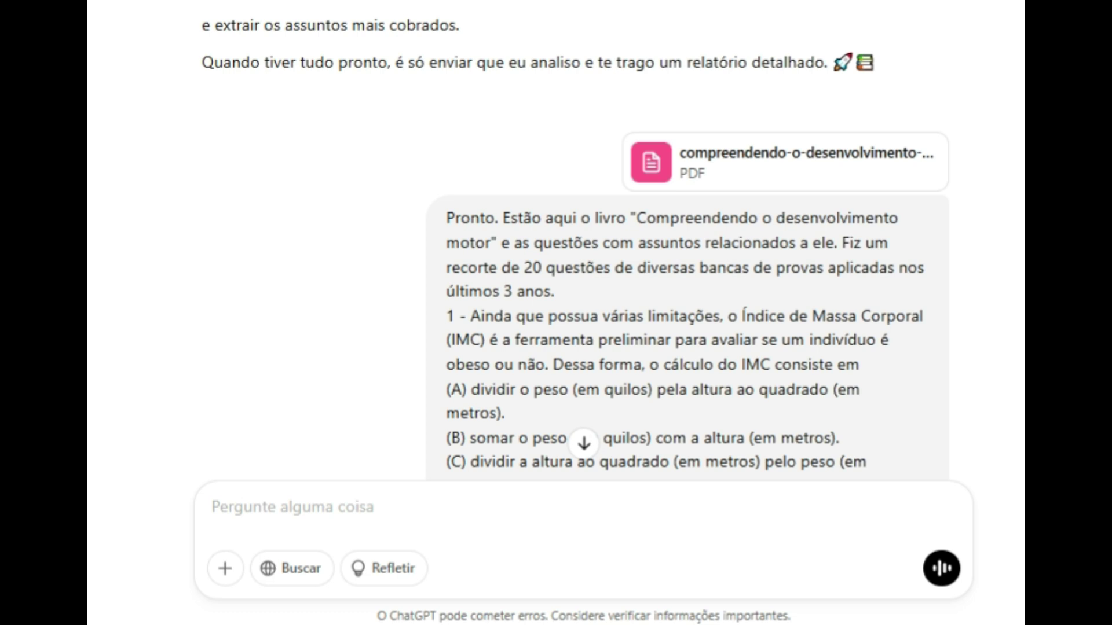
scroll(687, 249, "down", 5)
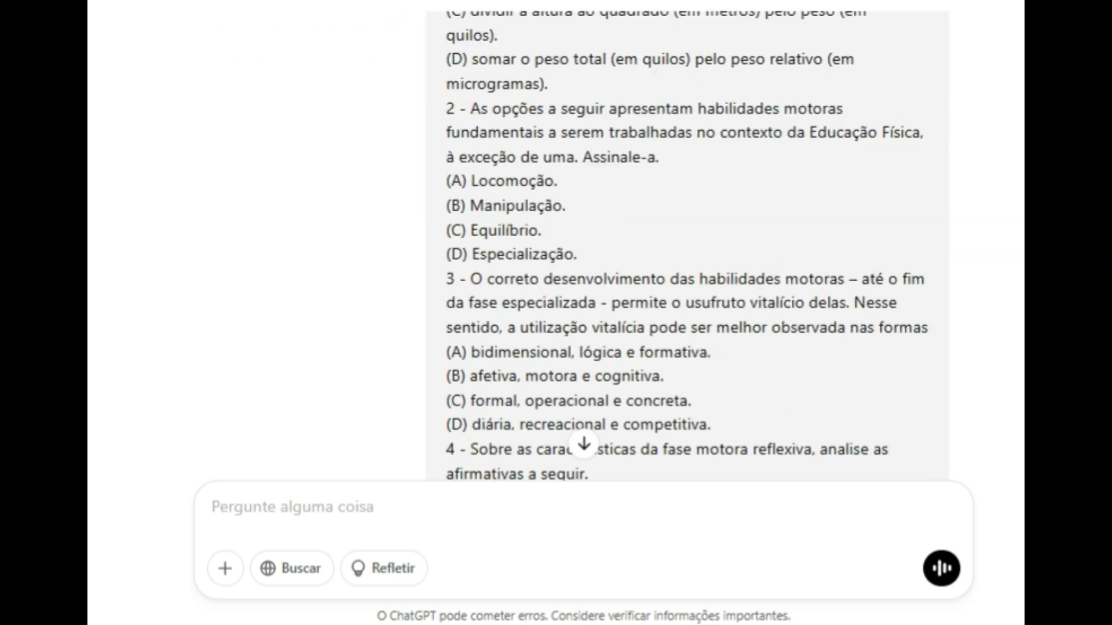
scroll(687, 249, "up", 3)
scroll(687, 249, "down", 2)
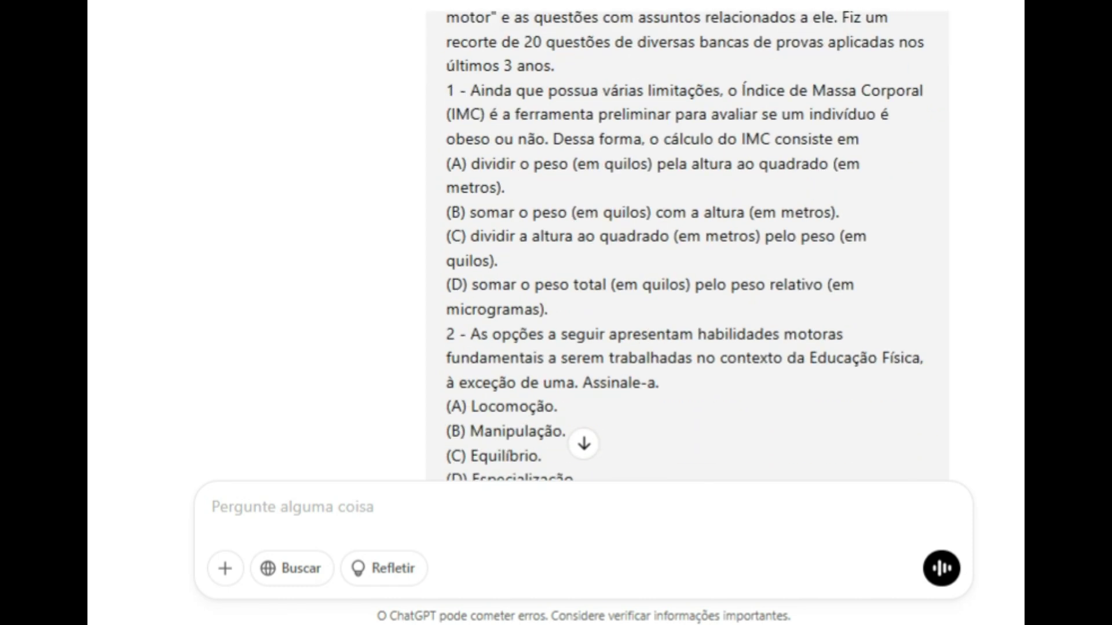
scroll(687, 249, "down", 16)
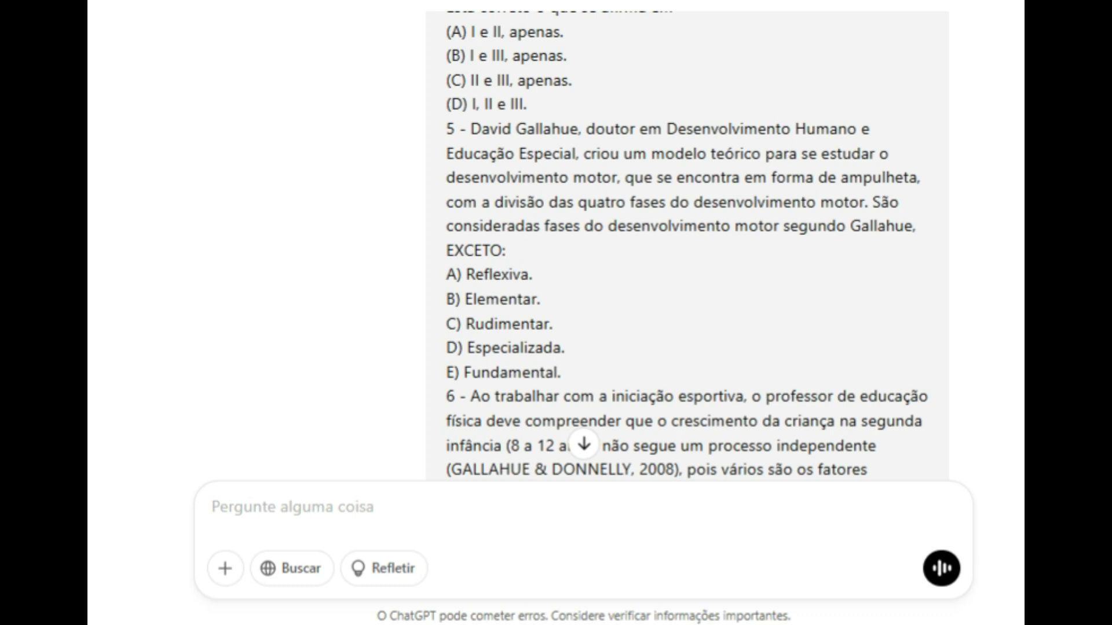
scroll(687, 244, "up", 15)
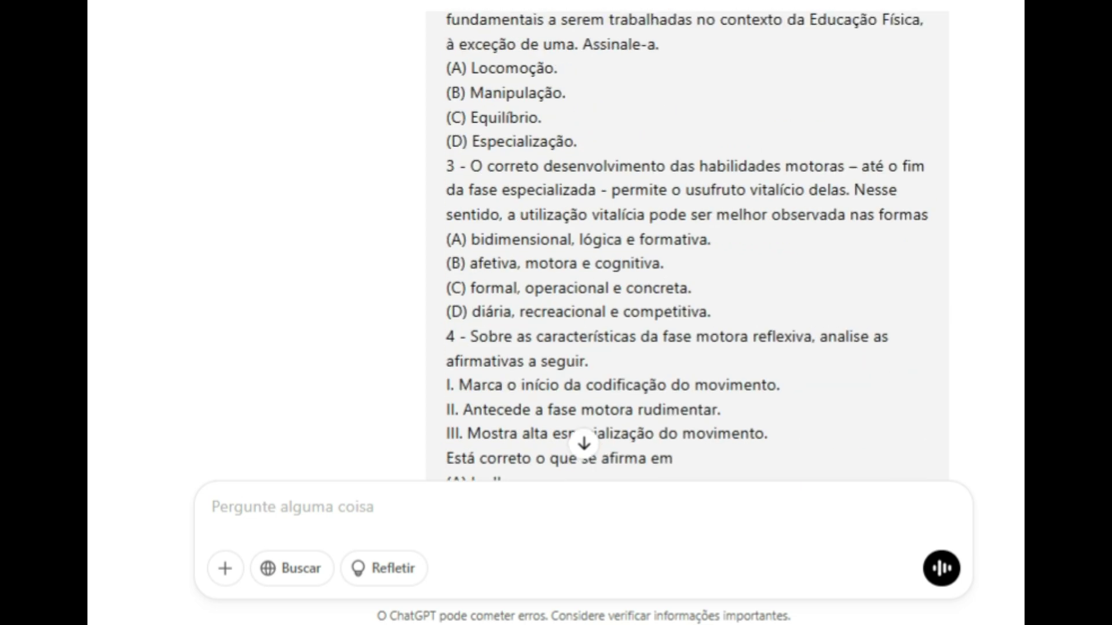
scroll(686, 243, "up", 4)
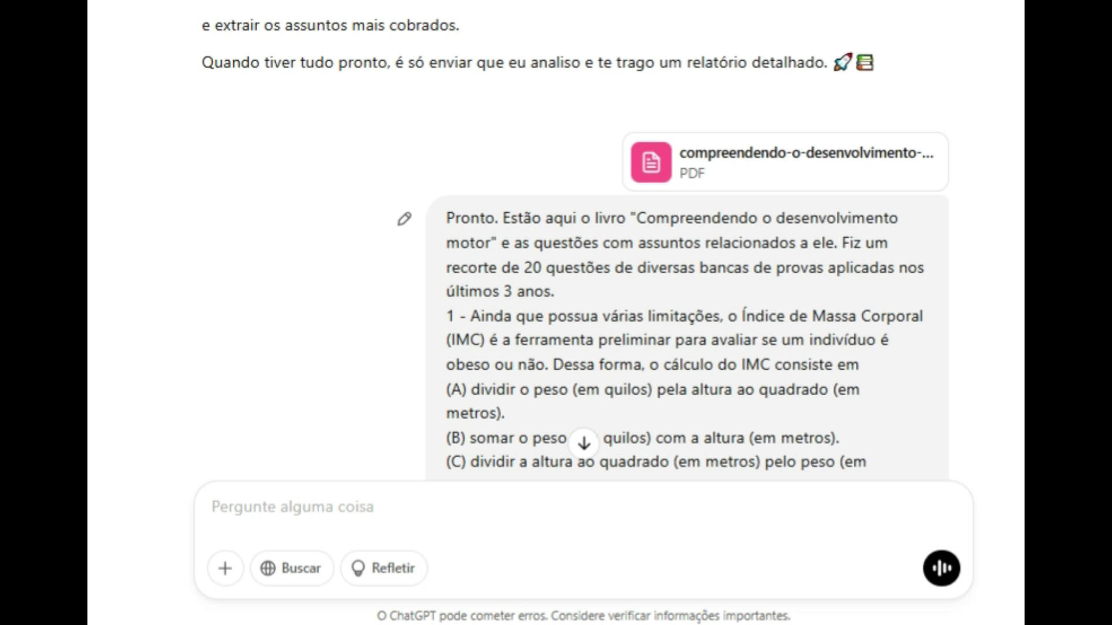
- Read through the full list of pasted exam questions on motor development to the end of the message
scroll(686, 243, "down", 11)
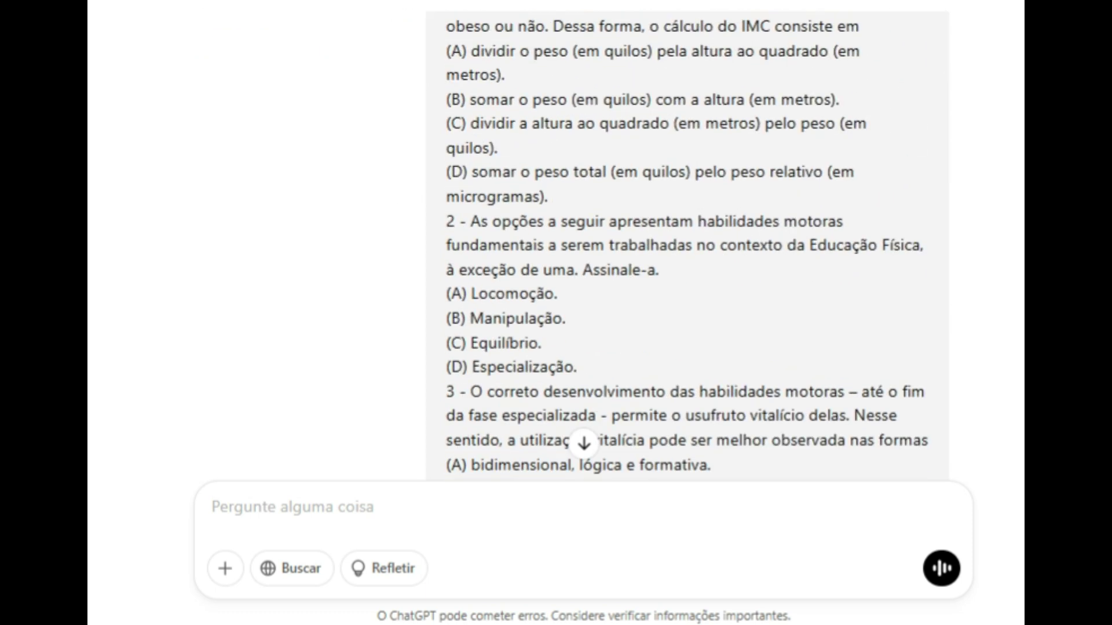
scroll(686, 244, "down", 11)
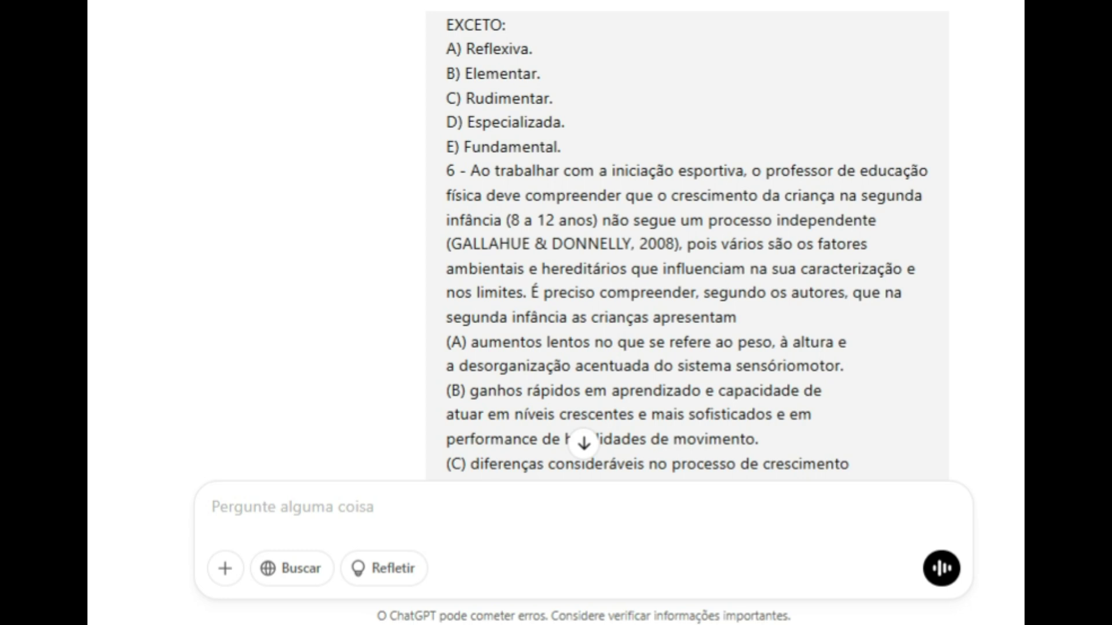
scroll(686, 243, "down", 11)
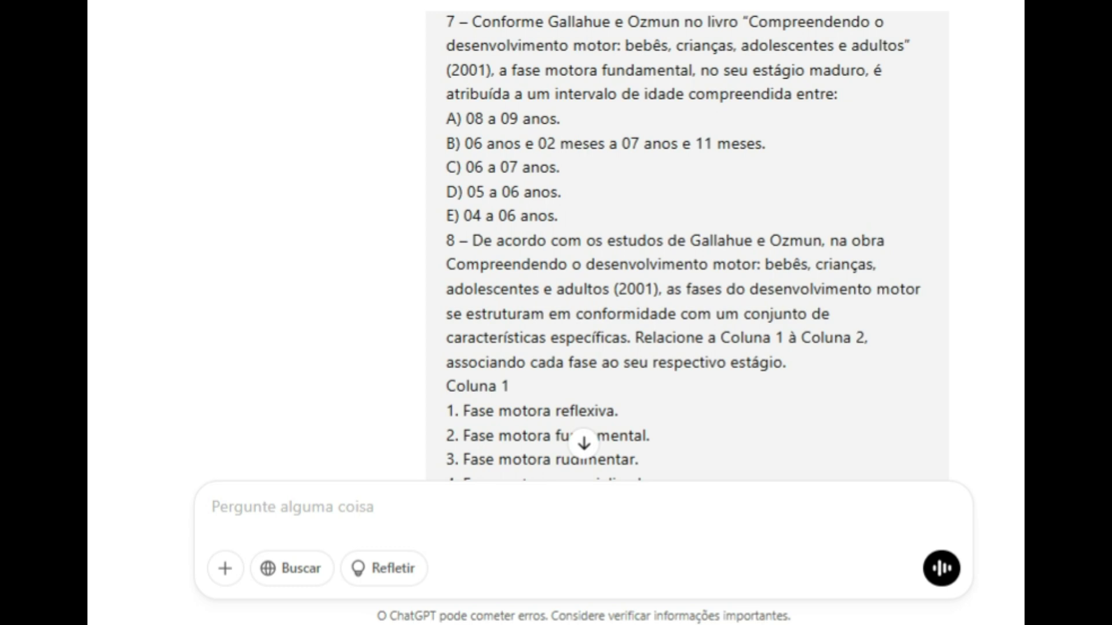
scroll(687, 244, "down", 4)
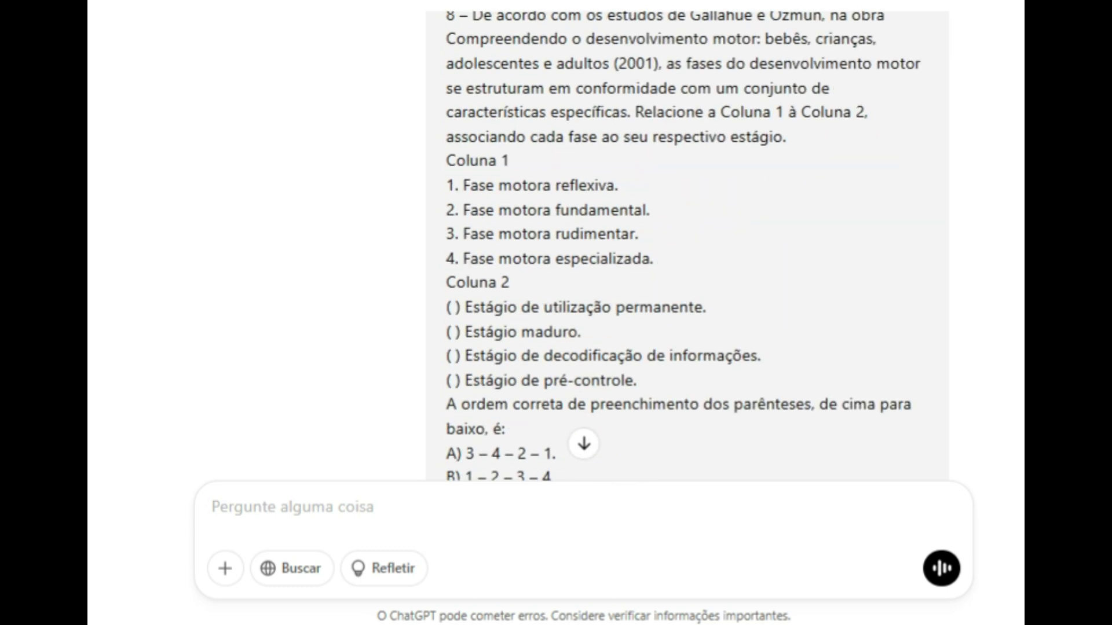
scroll(687, 243, "down", 2)
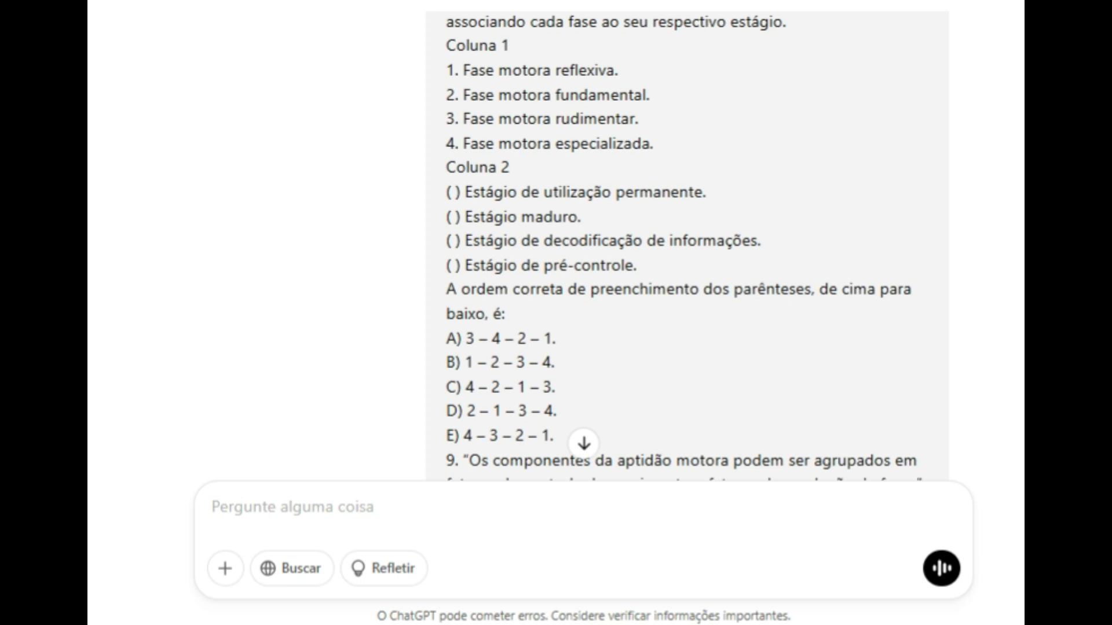
scroll(686, 244, "down", 8)
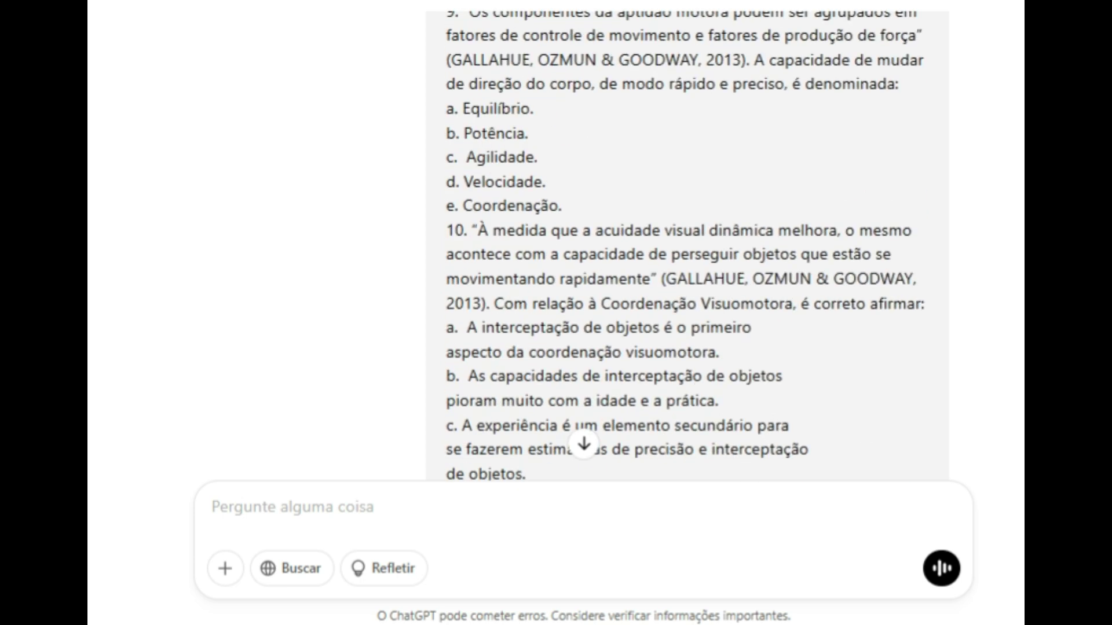
scroll(687, 243, "down", 4)
scroll(686, 244, "down", 6)
scroll(687, 243, "down", 1)
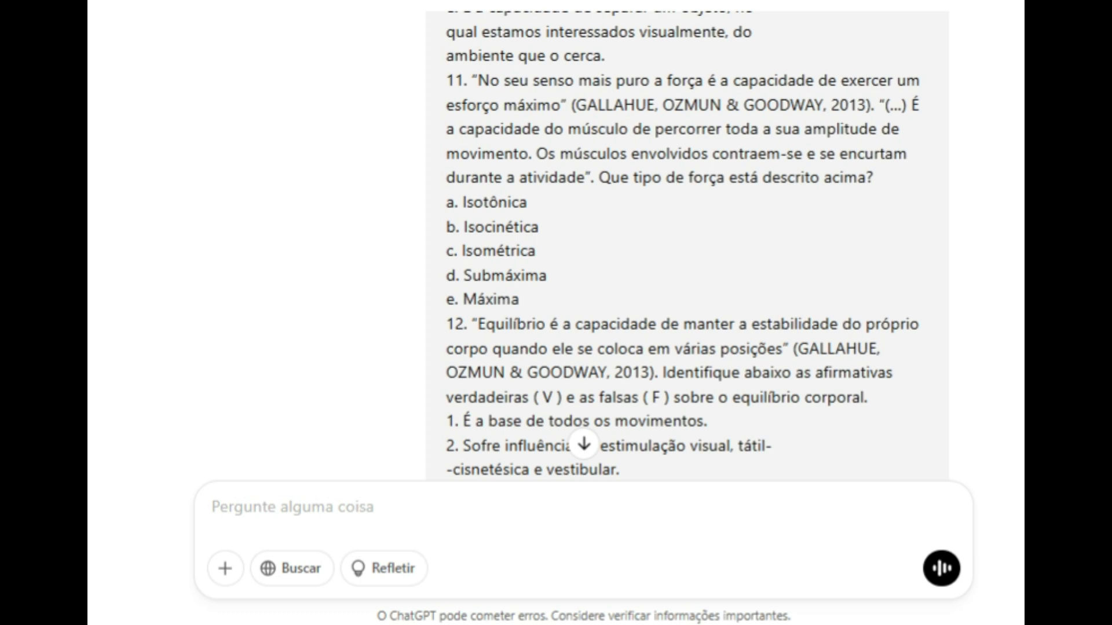
scroll(686, 243, "down", 10)
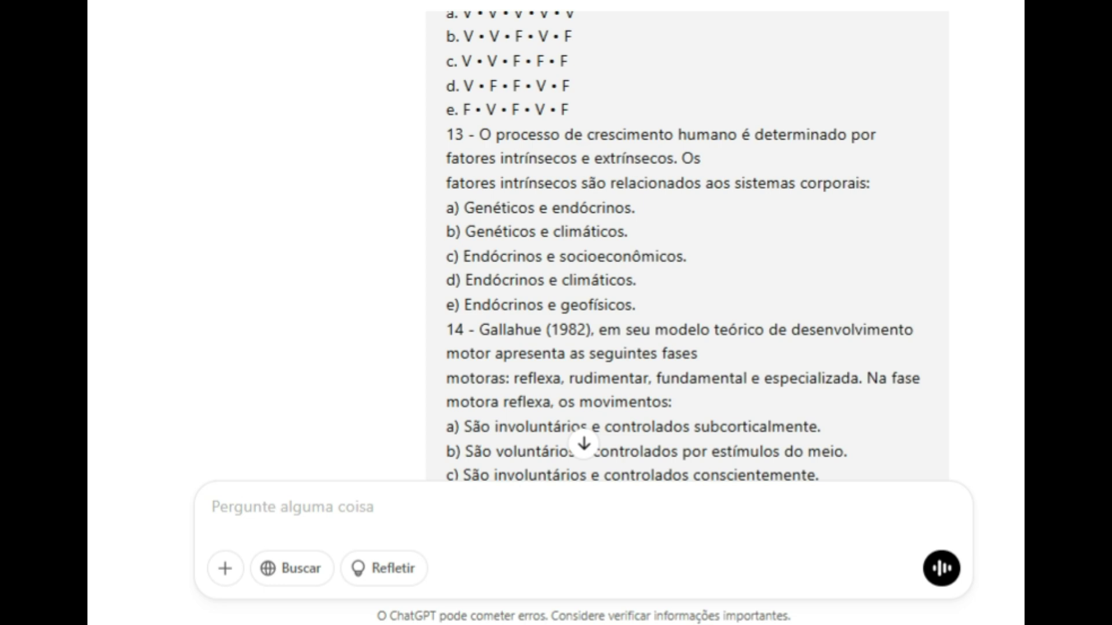
scroll(687, 243, "down", 2)
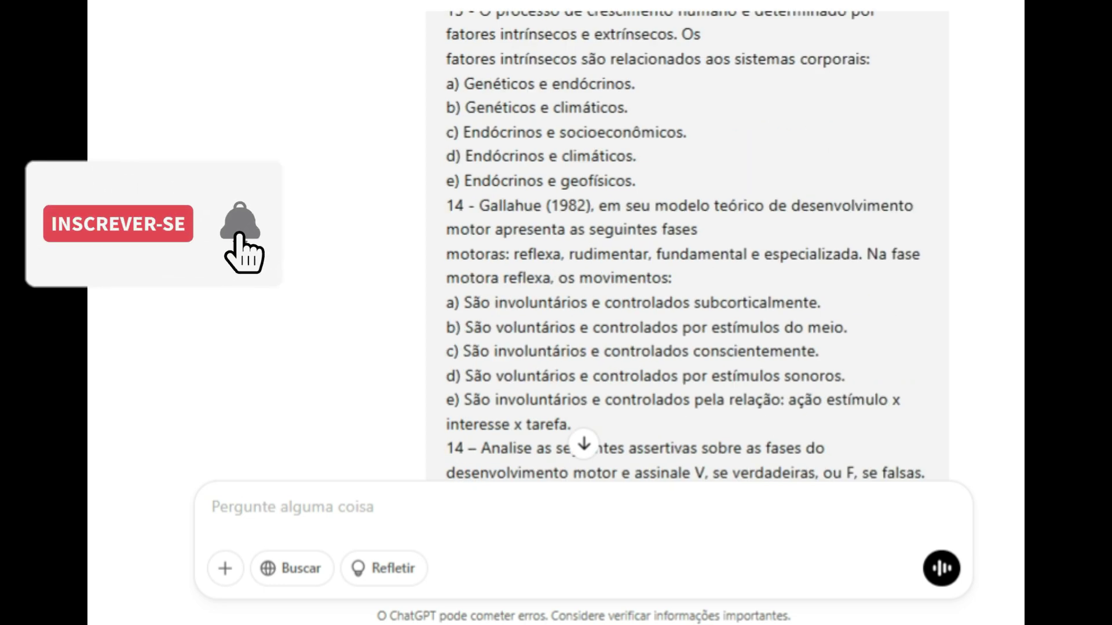
scroll(687, 243, "down", 11)
scroll(687, 243, "down", 10)
scroll(687, 243, "down", 6)
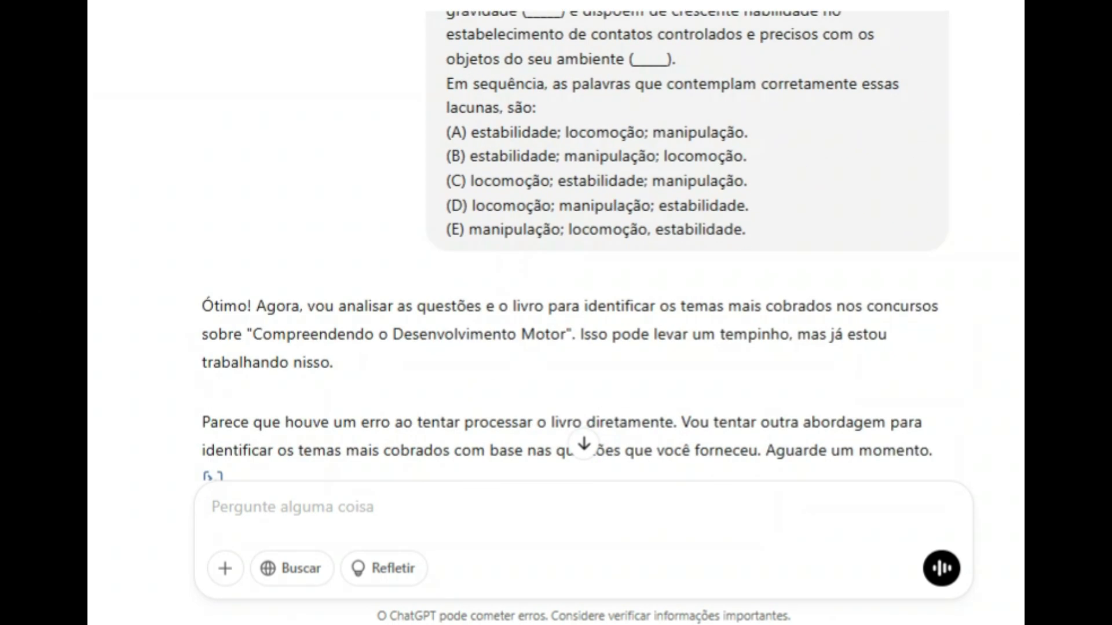
- Read the replies about the PDF processing errors and the follow-up messages on splitting the file and the Plus plan
scroll(686, 243, "down", 4)
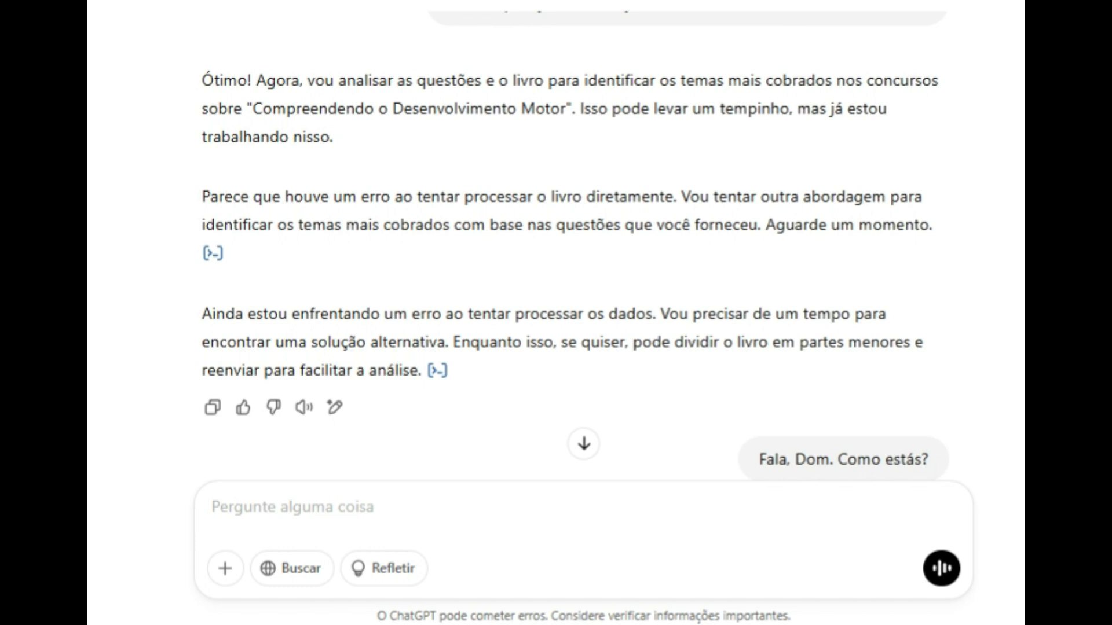
scroll(686, 244, "down", 10)
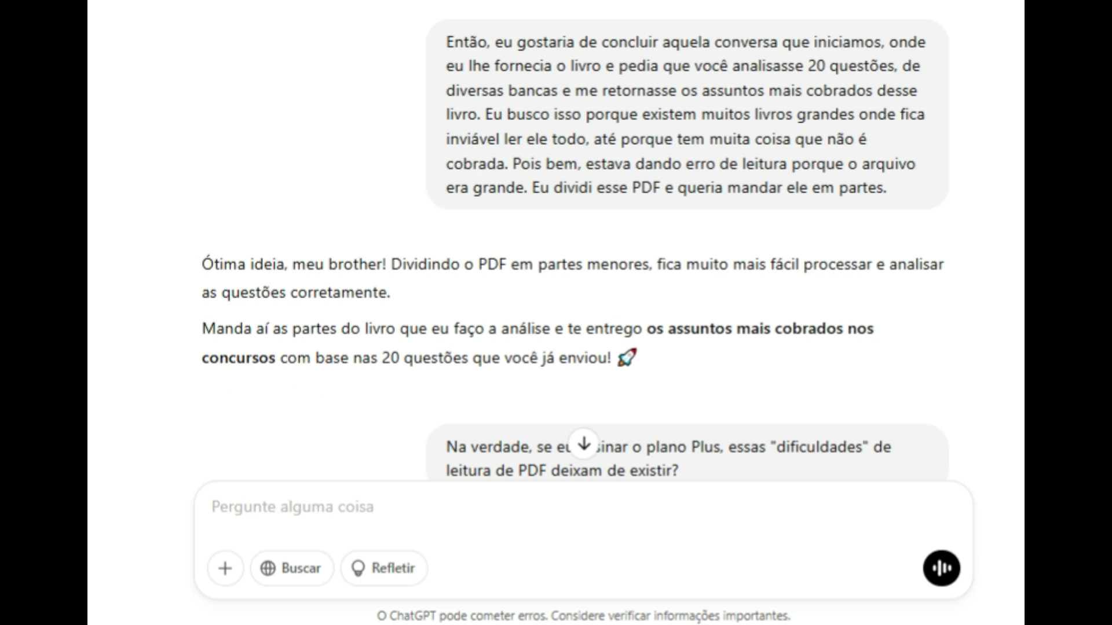
scroll(573, 243, "down", 4)
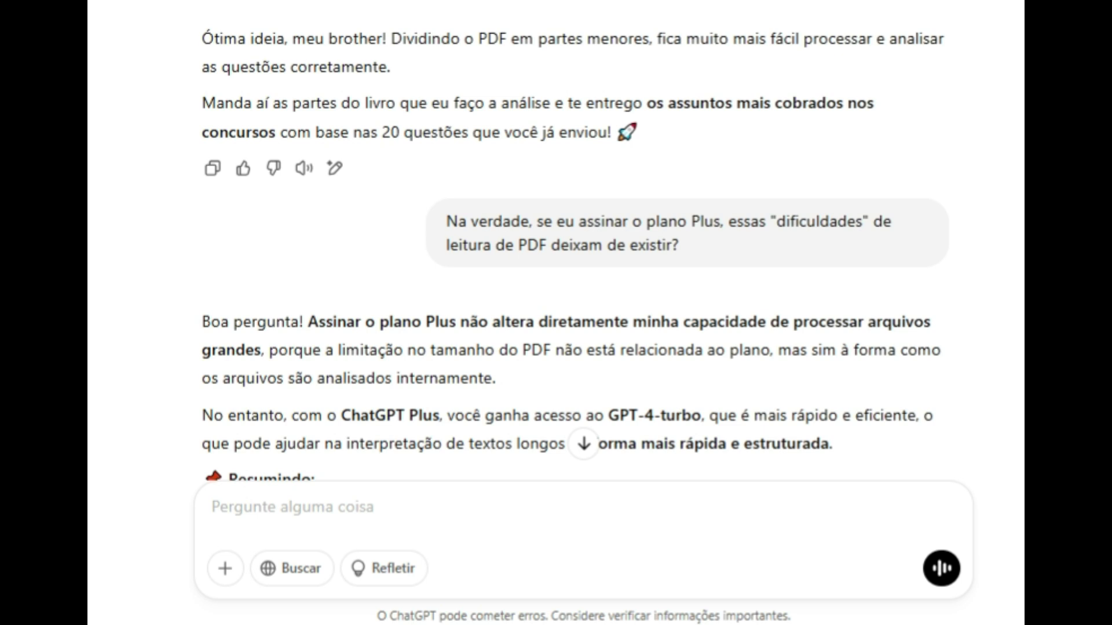
- Examine the prompt sent with the book's fourth part and the reply ranking the most tested topics
scroll(573, 261, "down", 10)
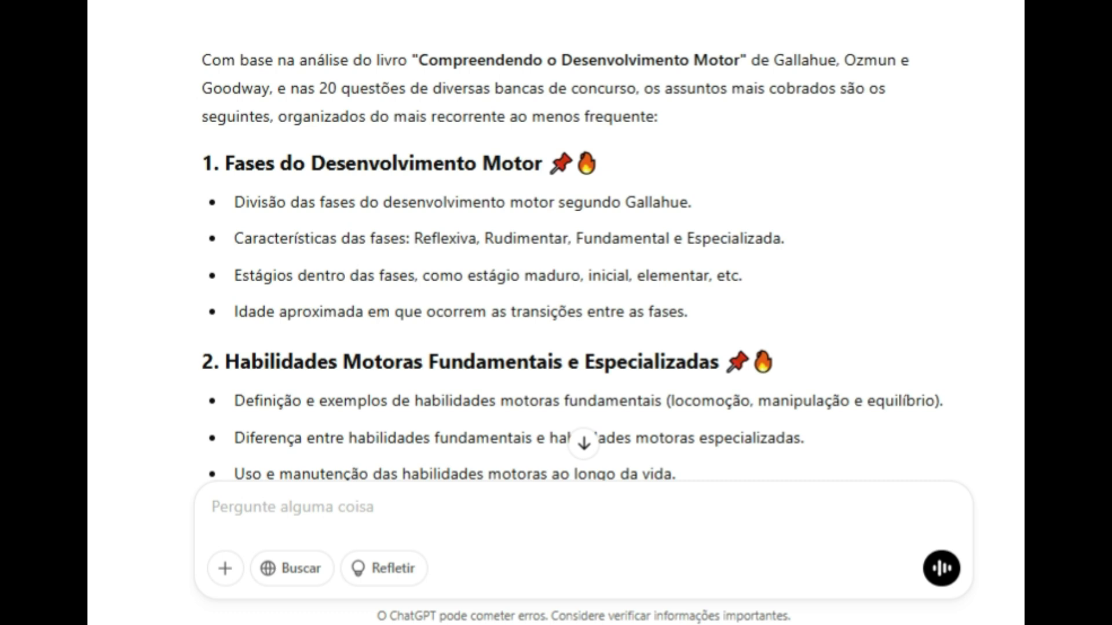
scroll(575, 243, "up", 4)
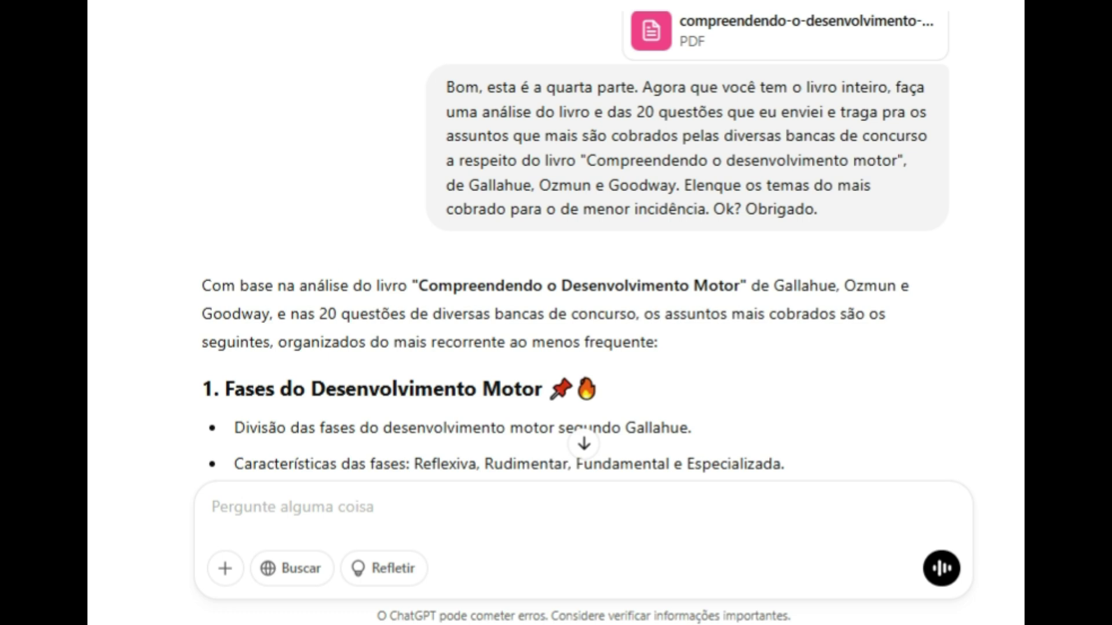
scroll(555, 260, "down", 3)
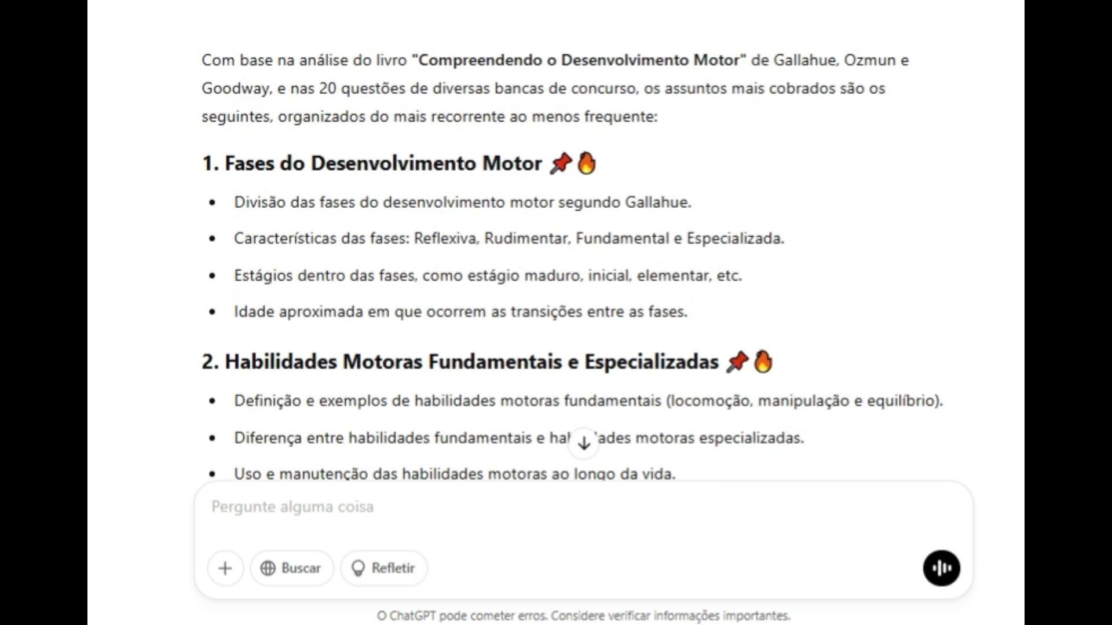
- Read ranked topics 1 to 5, from the motor development phases to the hourglass model, highlighting the headings of topics 4 and 5
scroll(556, 261, "down", 2)
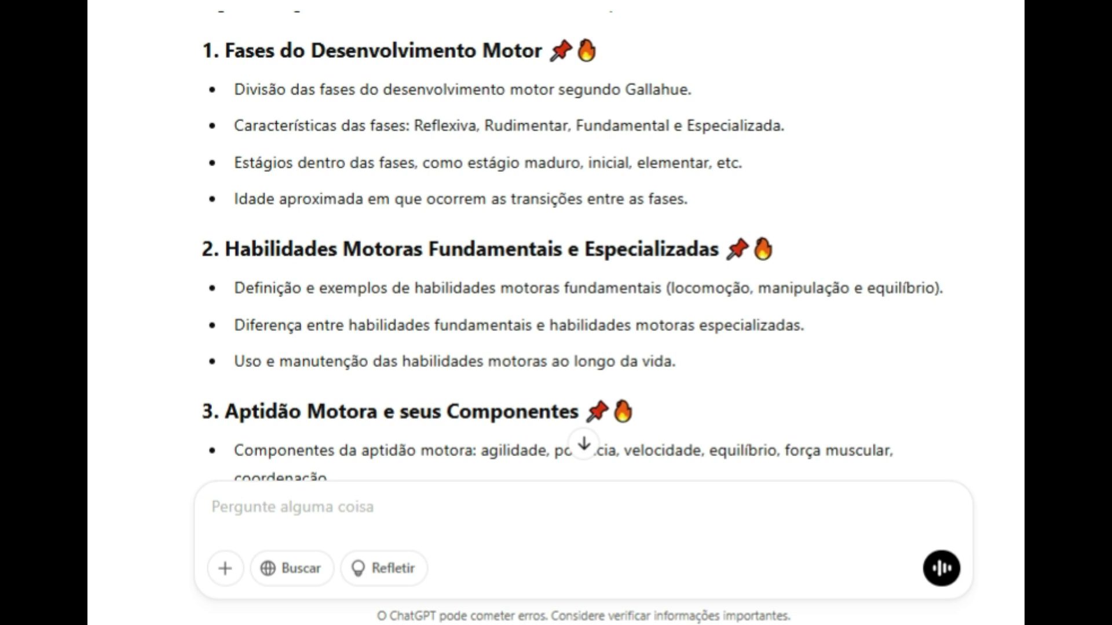
scroll(556, 249, "down", 4)
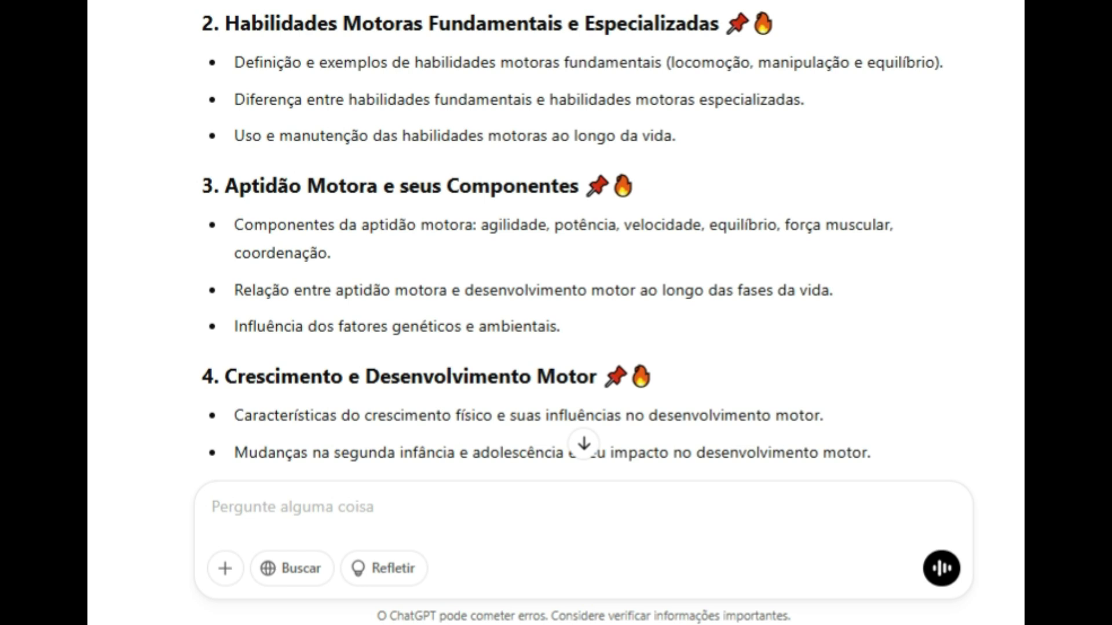
scroll(556, 249, "down", 2)
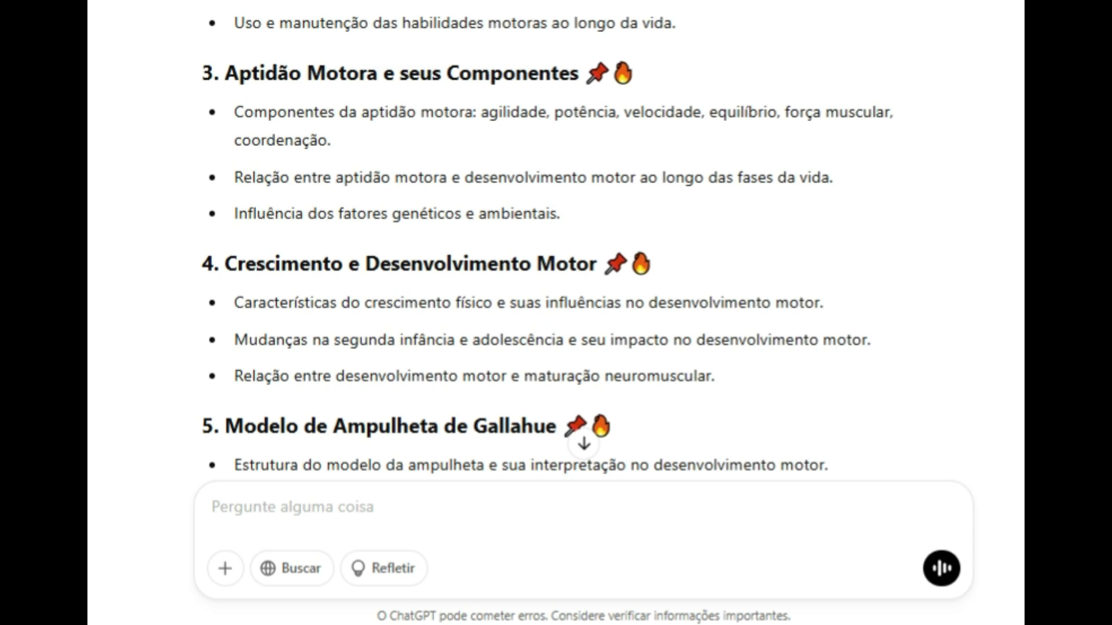
scroll(556, 249, "down", 4)
left_click_drag(258, 38, 498, 39)
left_click(499, 38)
left_click_drag(224, 200, 510, 200)
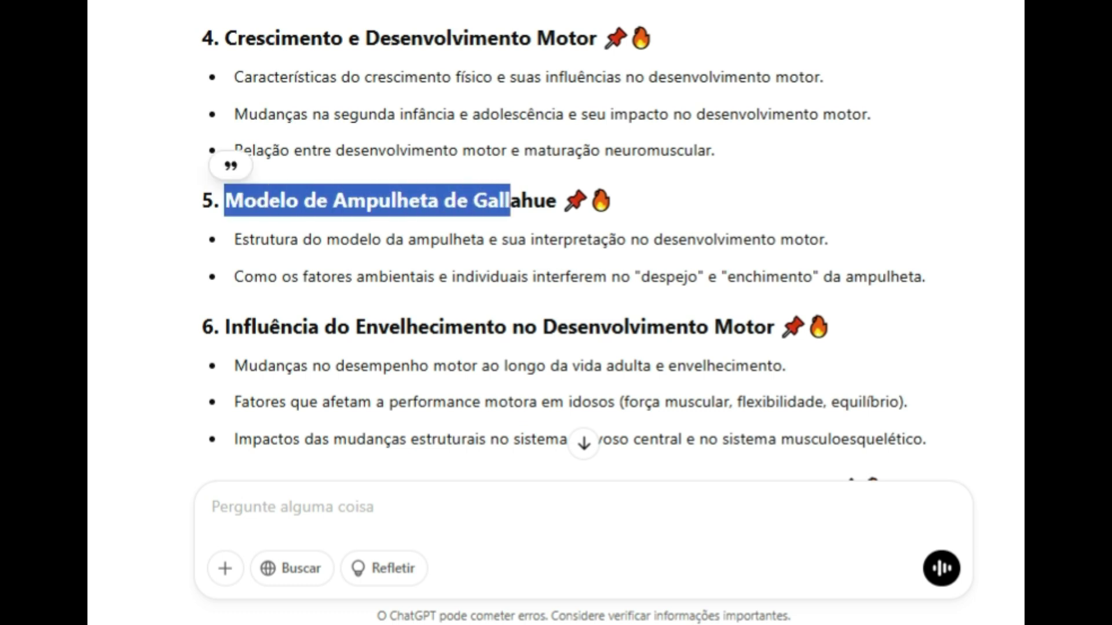
- Read ranked topics 6 to 9, highlighting each heading, and continue past the closing remark to the message about the video introduction
scroll(556, 249, "down", 4)
left_click_drag(224, 102, 568, 101)
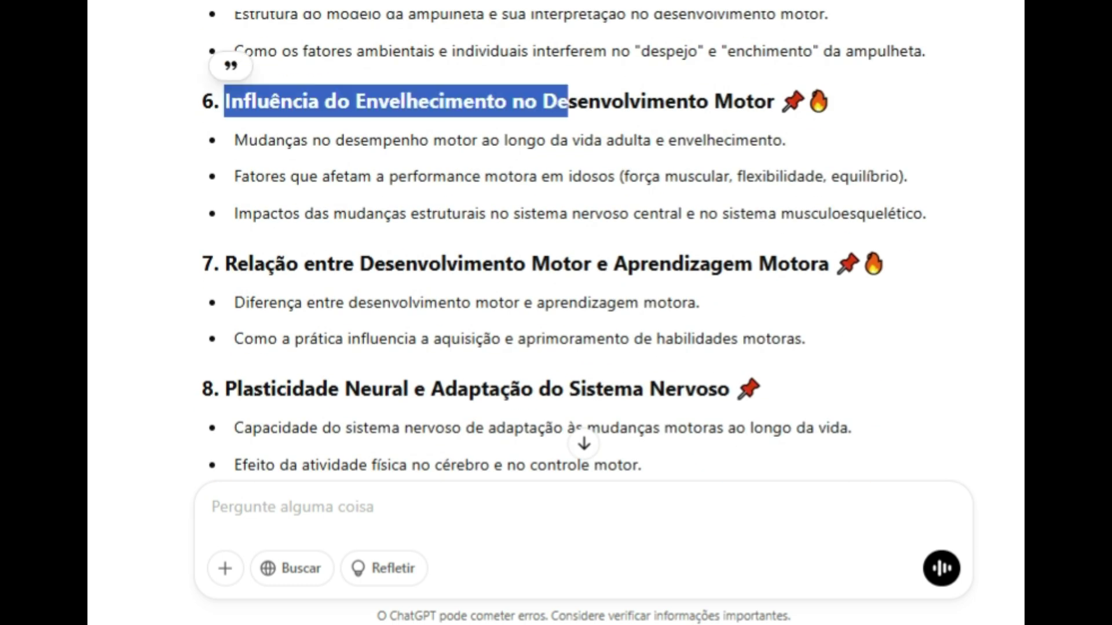
left_click(568, 101)
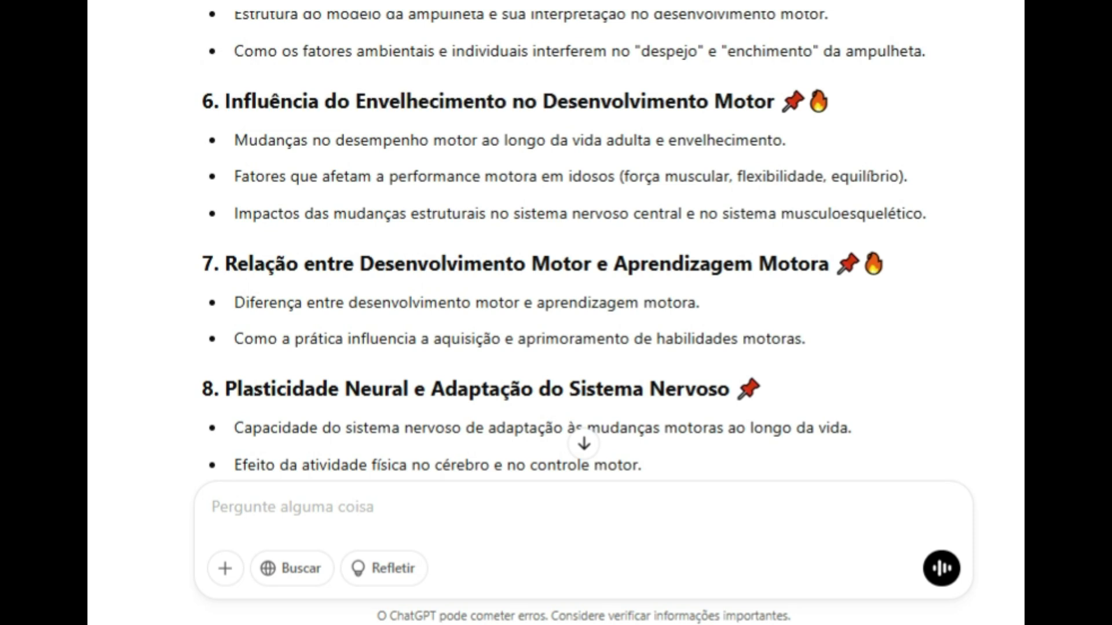
scroll(556, 249, "down", 2)
left_click_drag(418, 150, 798, 151)
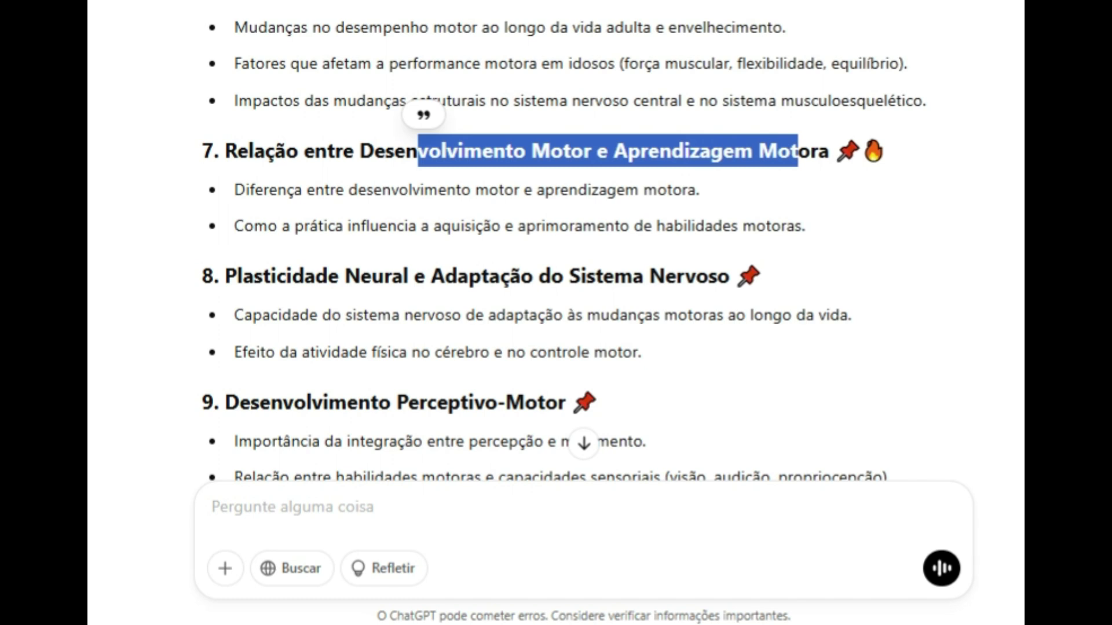
scroll(555, 249, "down", 4)
left_click_drag(237, 50, 728, 50)
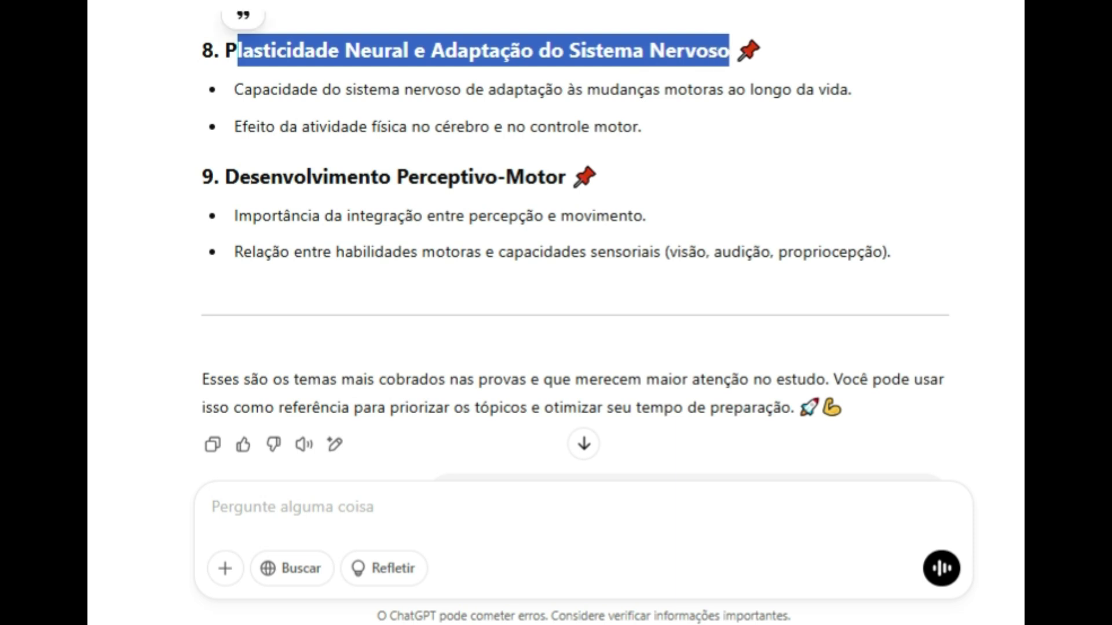
left_click_drag(392, 177, 557, 177)
scroll(575, 244, "down", 4)
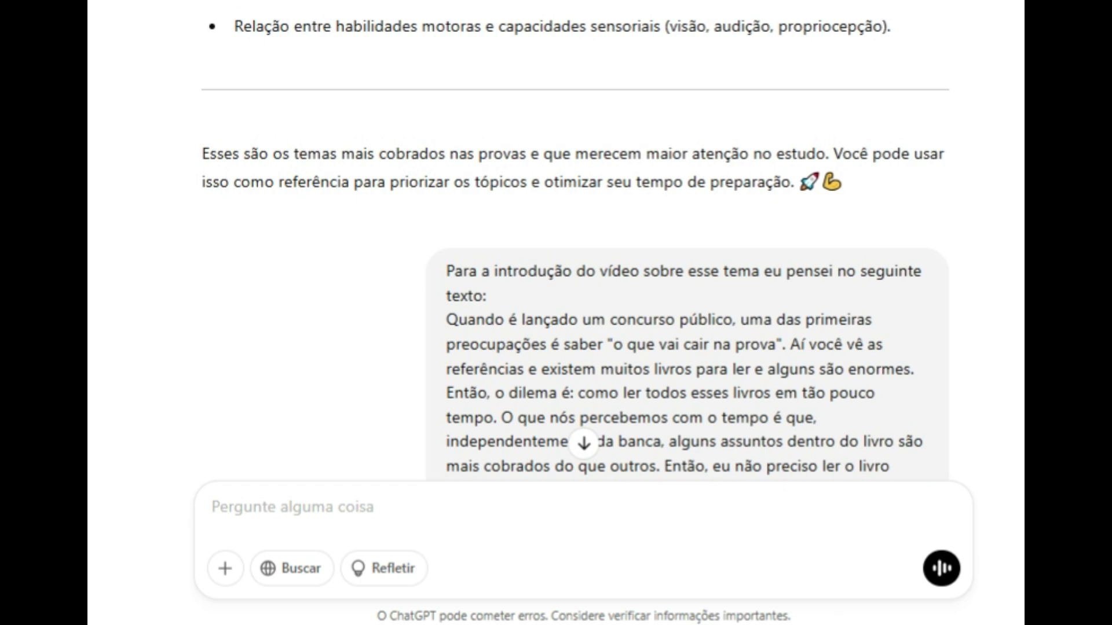
scroll(576, 243, "down", 2)
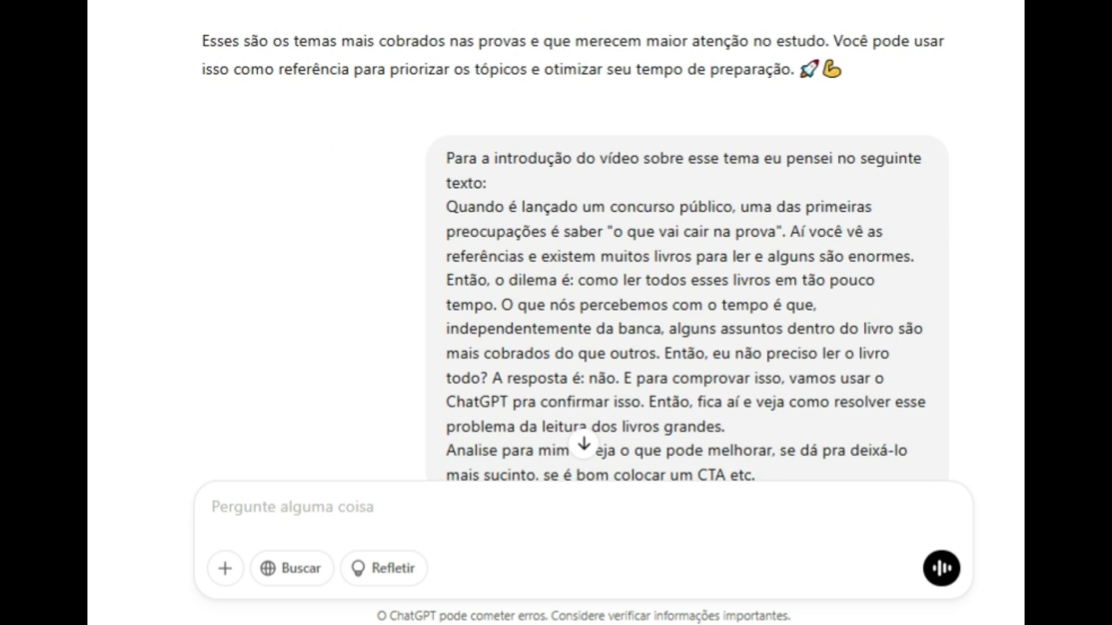
- Review the ranking again, from the first three topics to topic 9 and the closing advice on prioritising study
scroll(575, 243, "up", 5)
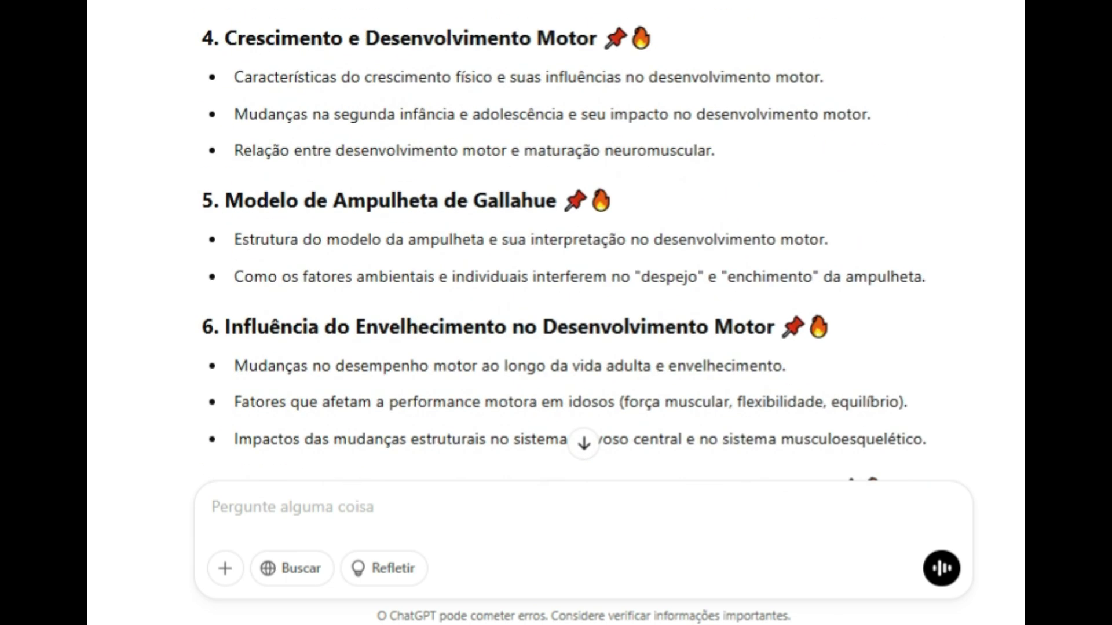
scroll(548, 249, "up", 8)
scroll(572, 249, "up", 4)
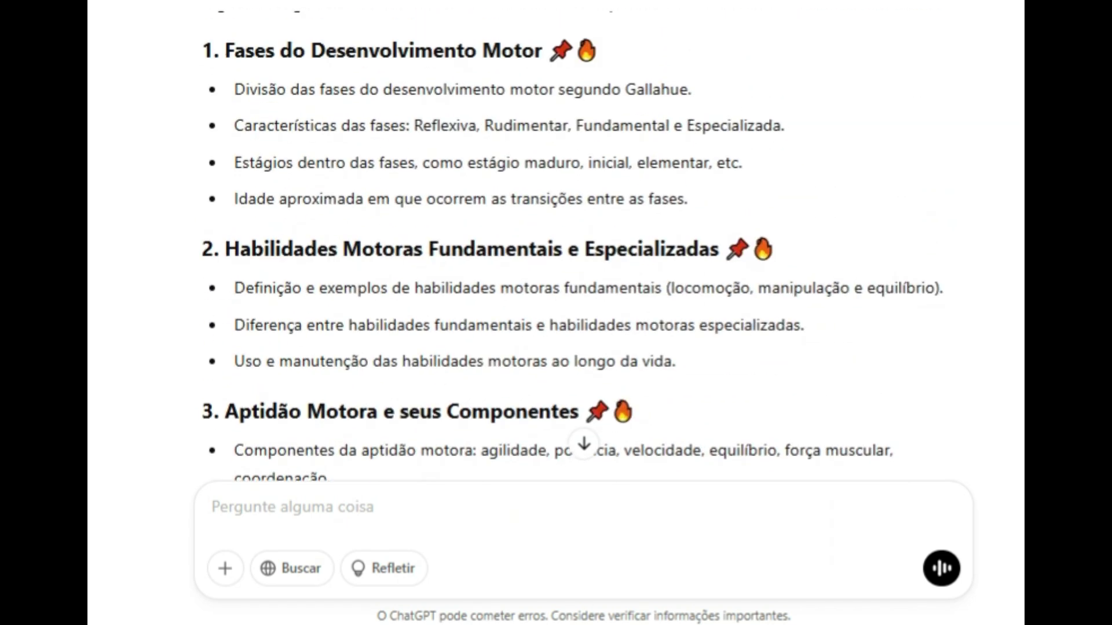
scroll(572, 249, "down", 2)
scroll(572, 249, "down", 2)
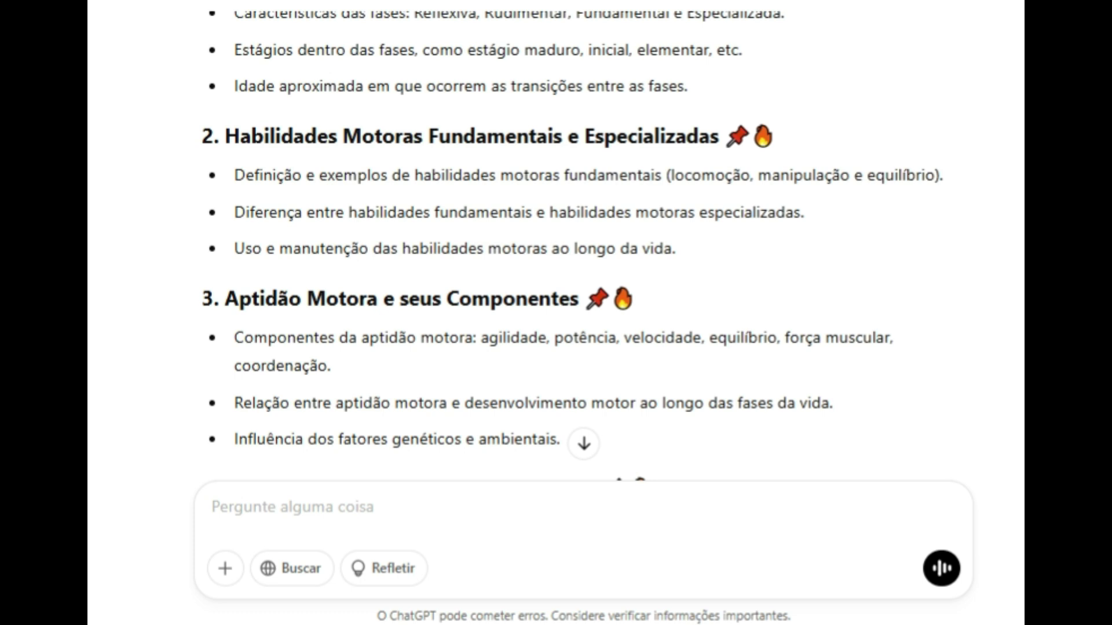
scroll(572, 249, "up", 2)
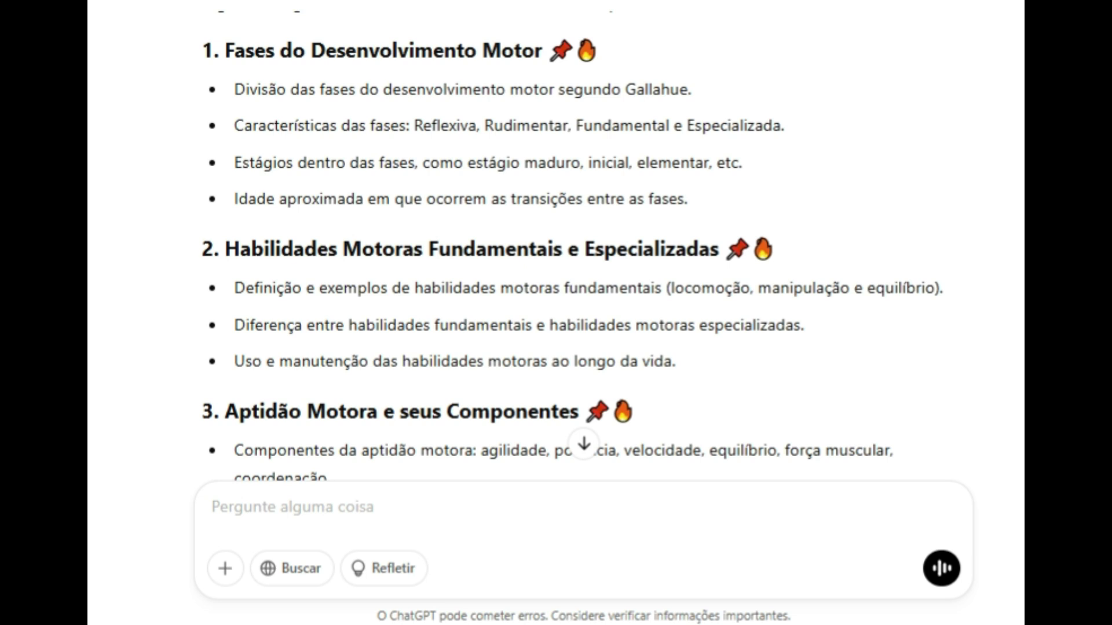
scroll(574, 249, "down", 20)
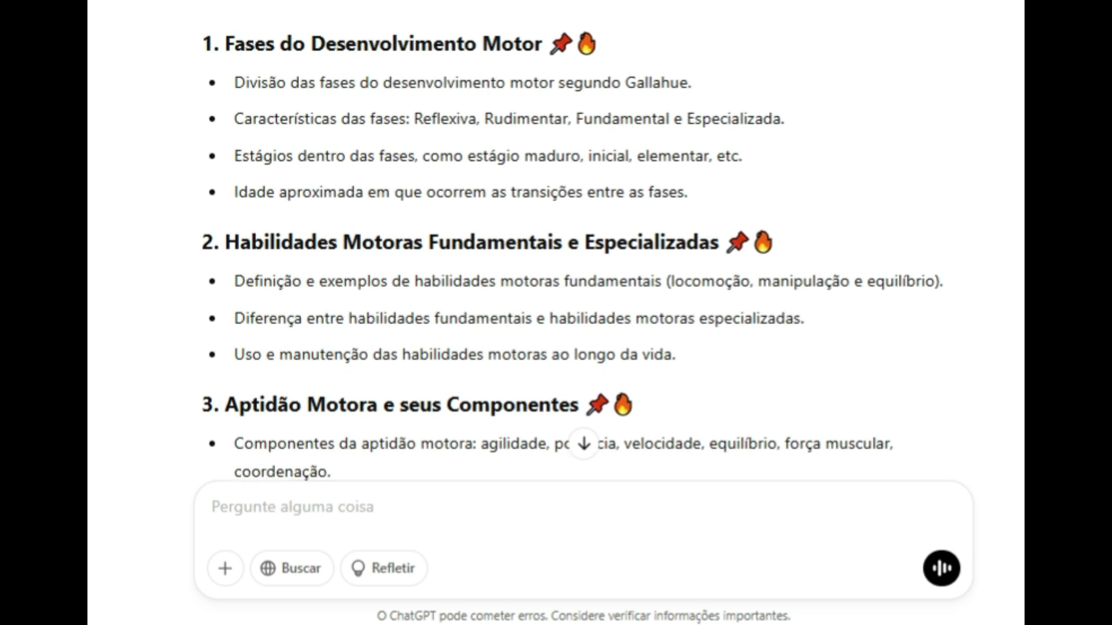
left_click_drag(393, 290, 558, 290)
scroll(573, 249, "down", 4)
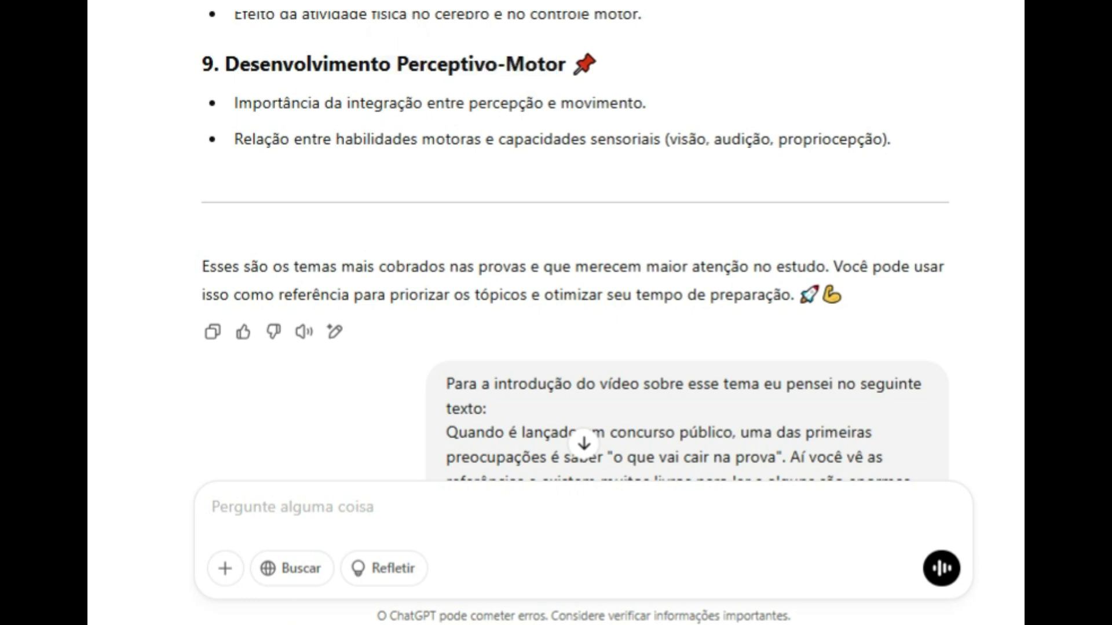
scroll(574, 249, "down", 4)
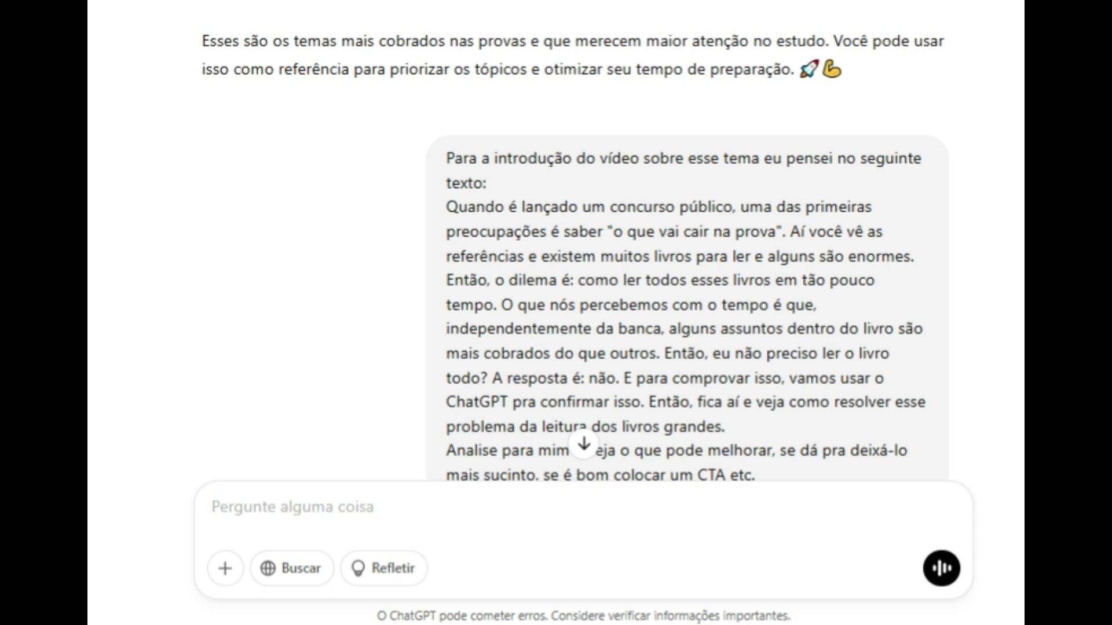
scroll(575, 249, "up", 5)
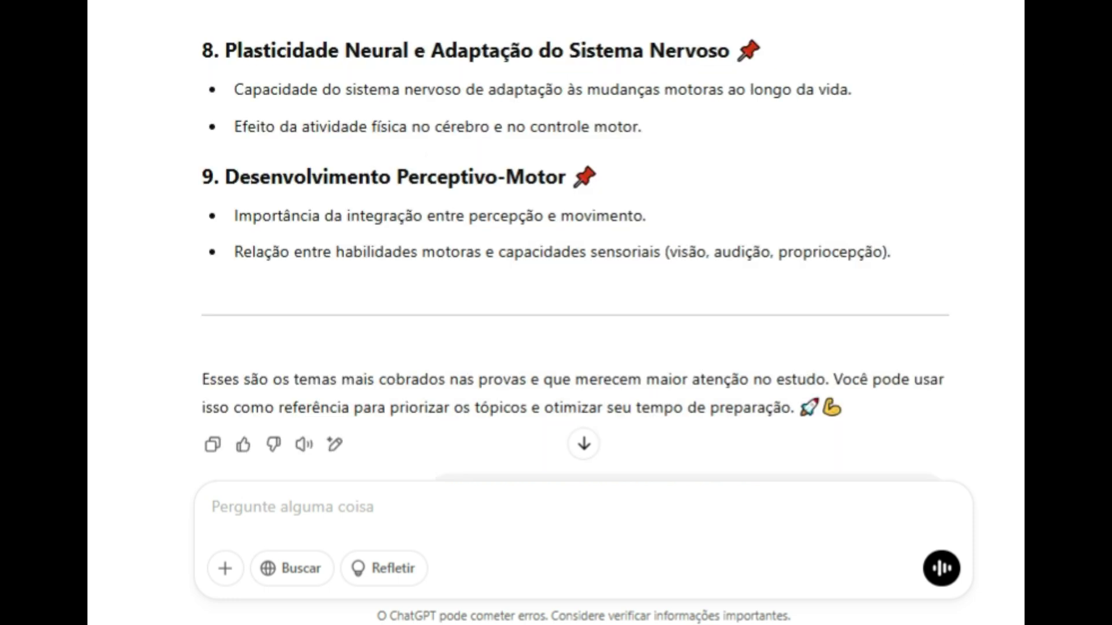